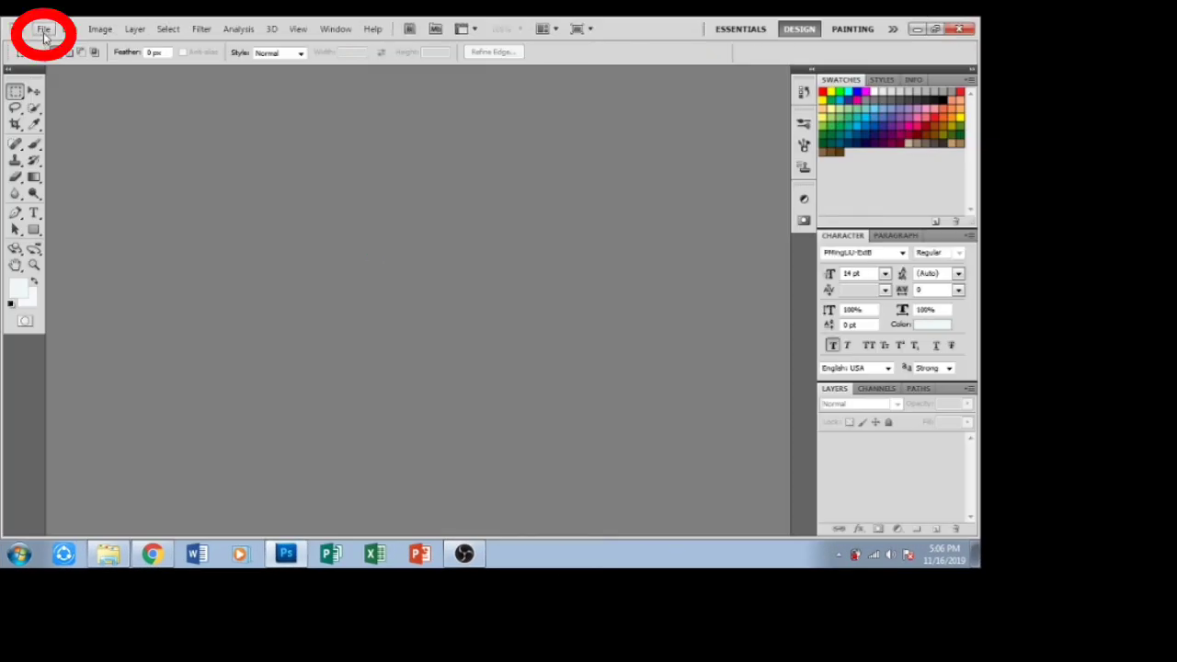
- Open the full-body photo of the woman in the checked jacket from the sample folder
click(43, 28)
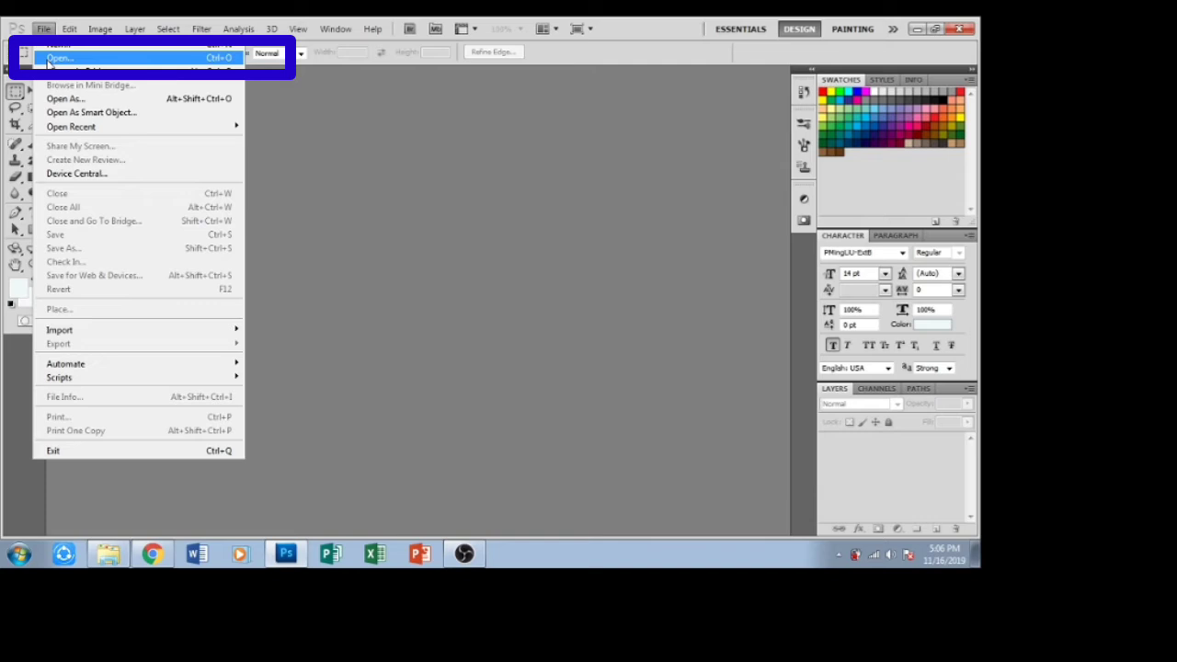
click(47, 57)
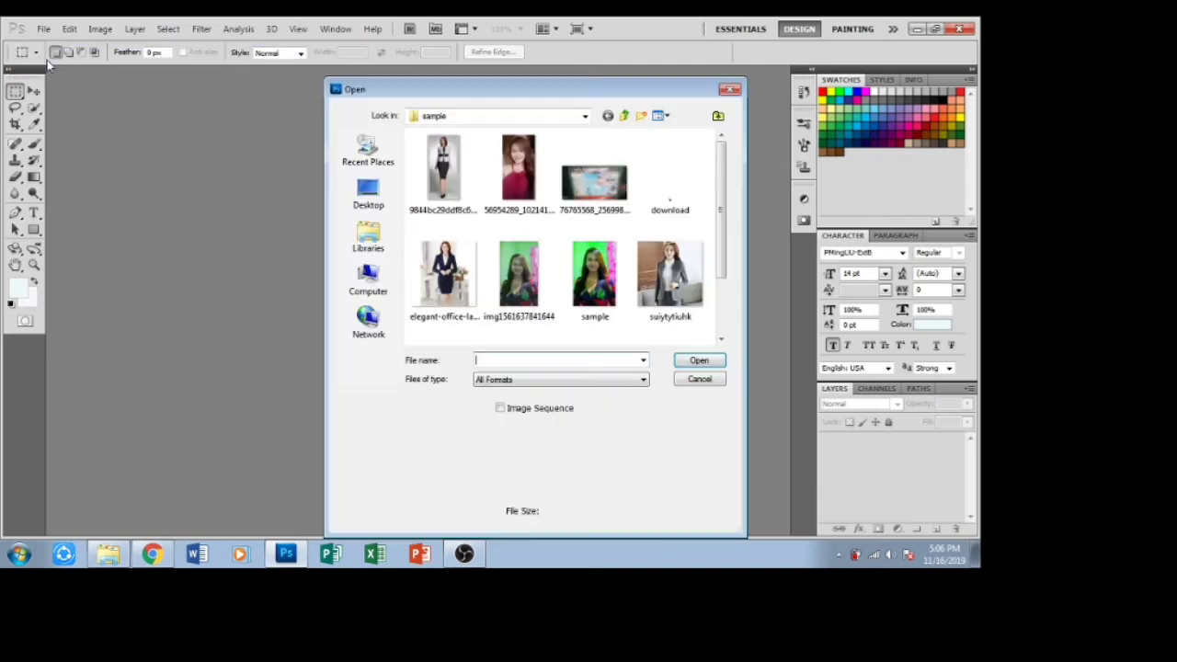
click(450, 189)
click(695, 375)
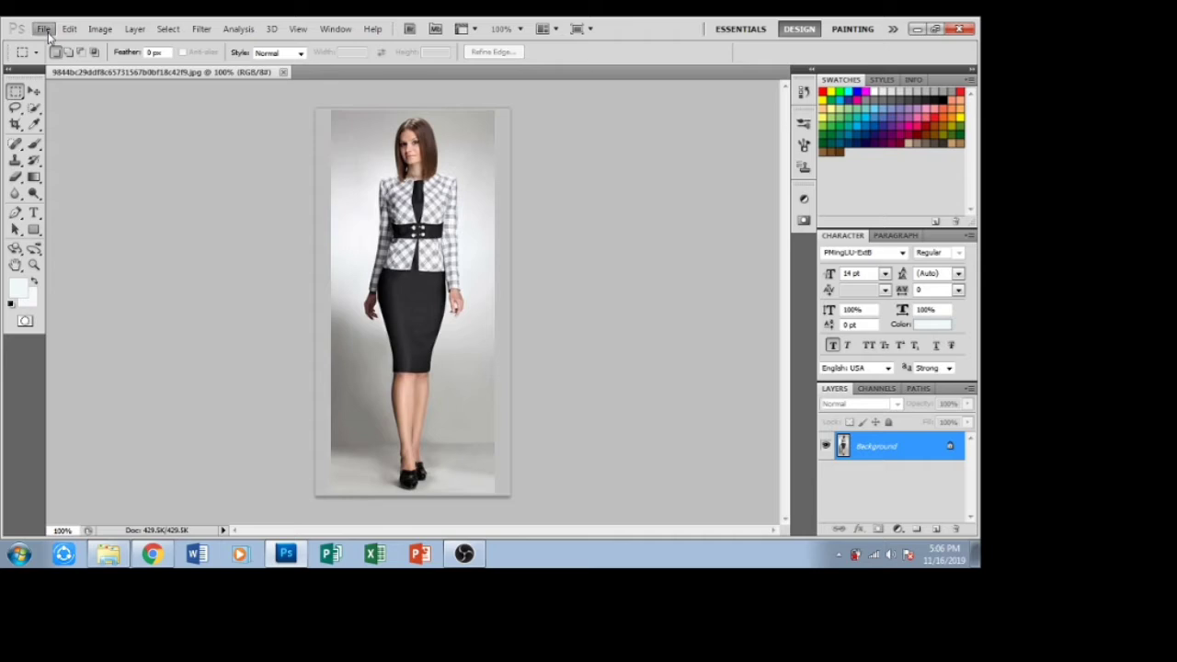
- Open the portrait photo of the woman in the red halter top from the sample folder
click(43, 29)
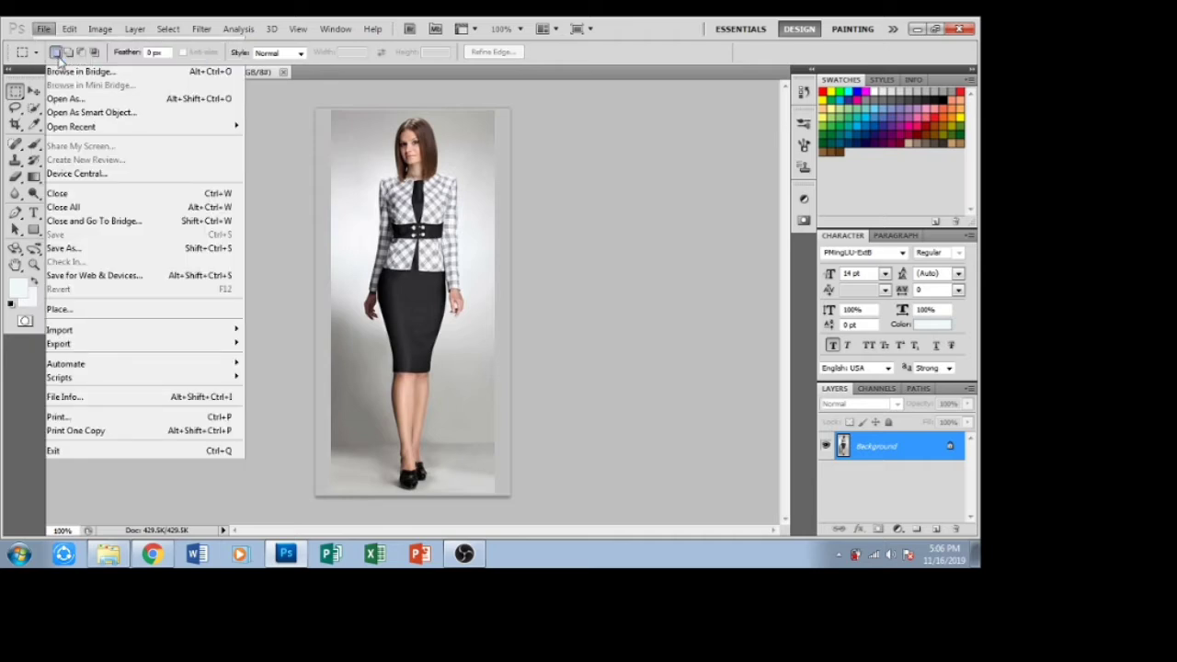
click(61, 58)
click(519, 175)
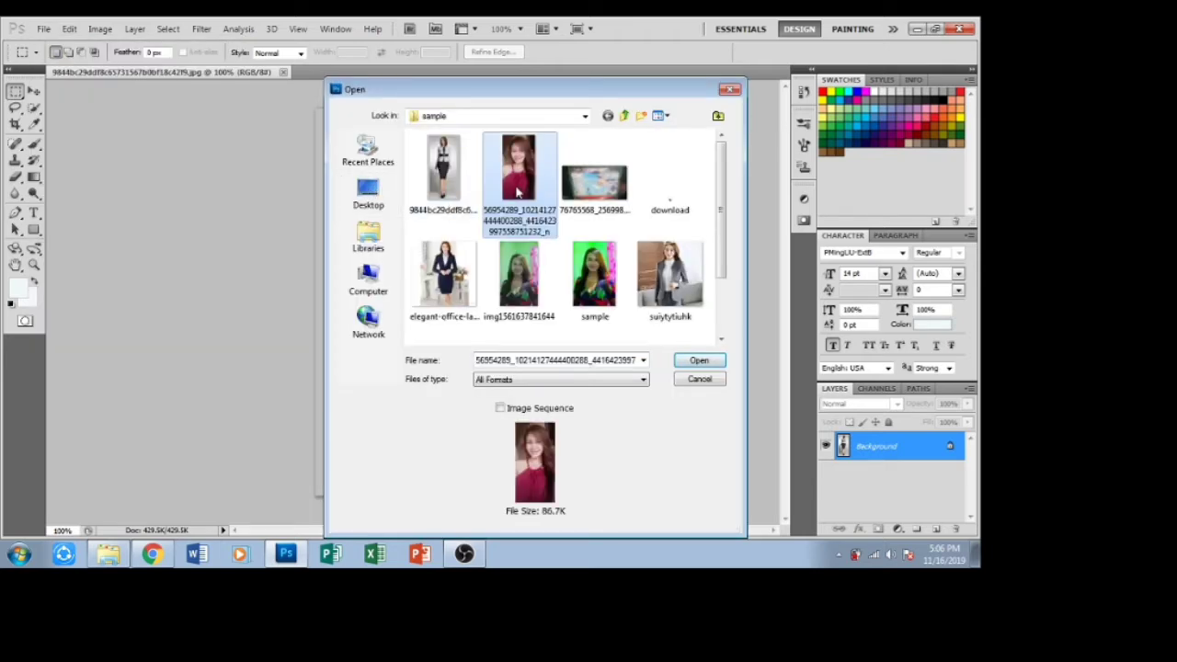
click(722, 358)
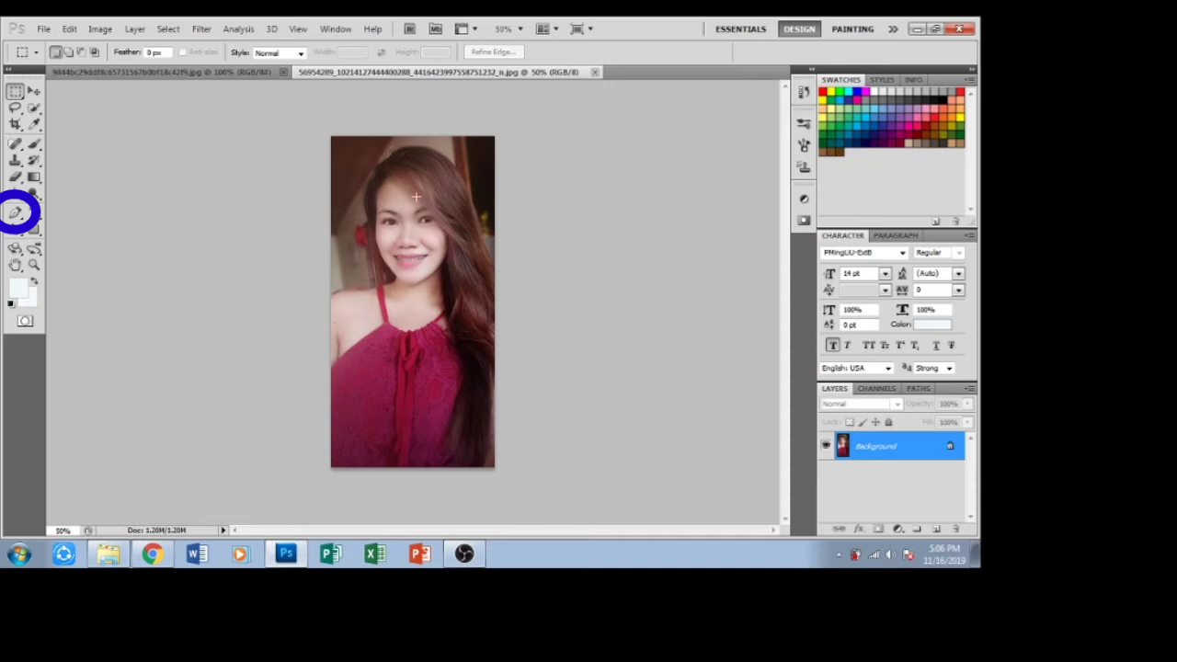
- Start a Pen tool path at the crown of the portrait's hair and trace down the hair's edge beside the cheek
scroll(389, 156, up, 4)
scroll(380, 128, up, 2)
scroll(381, 127, up, 2)
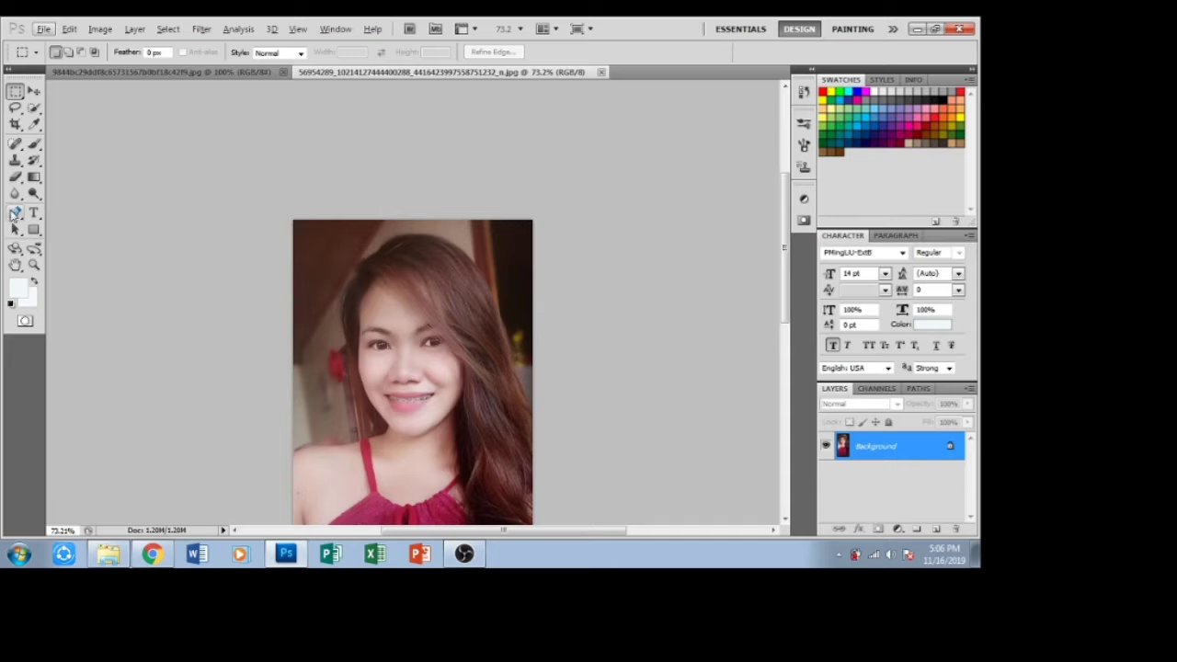
click(15, 212)
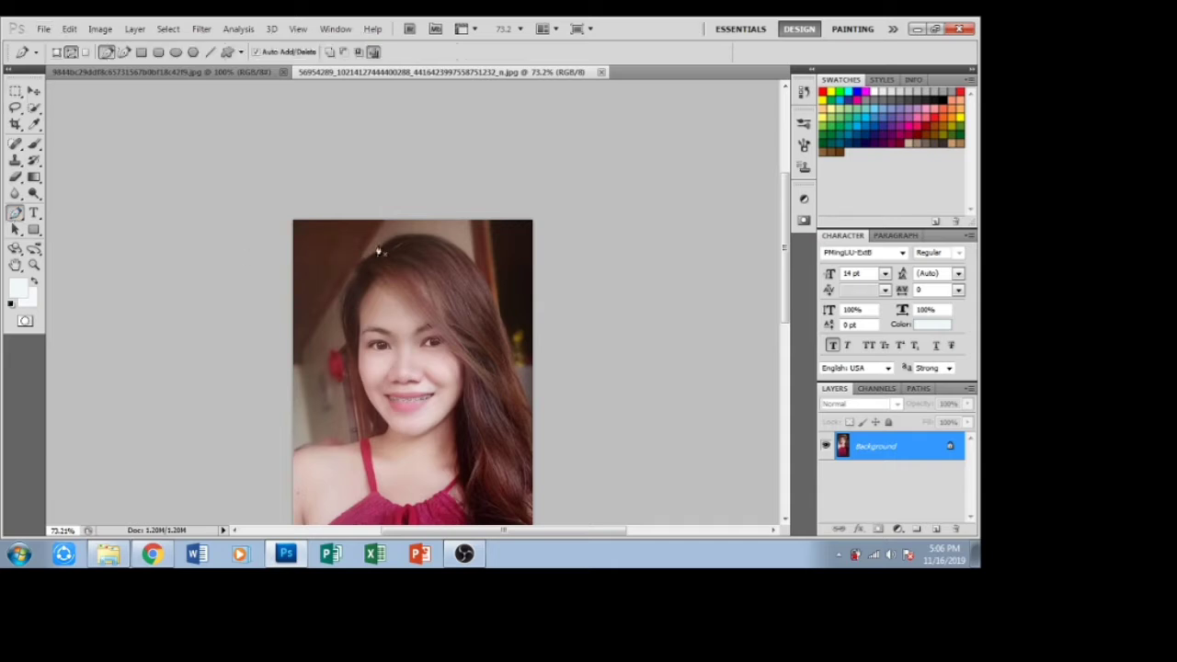
scroll(363, 285, up, 1)
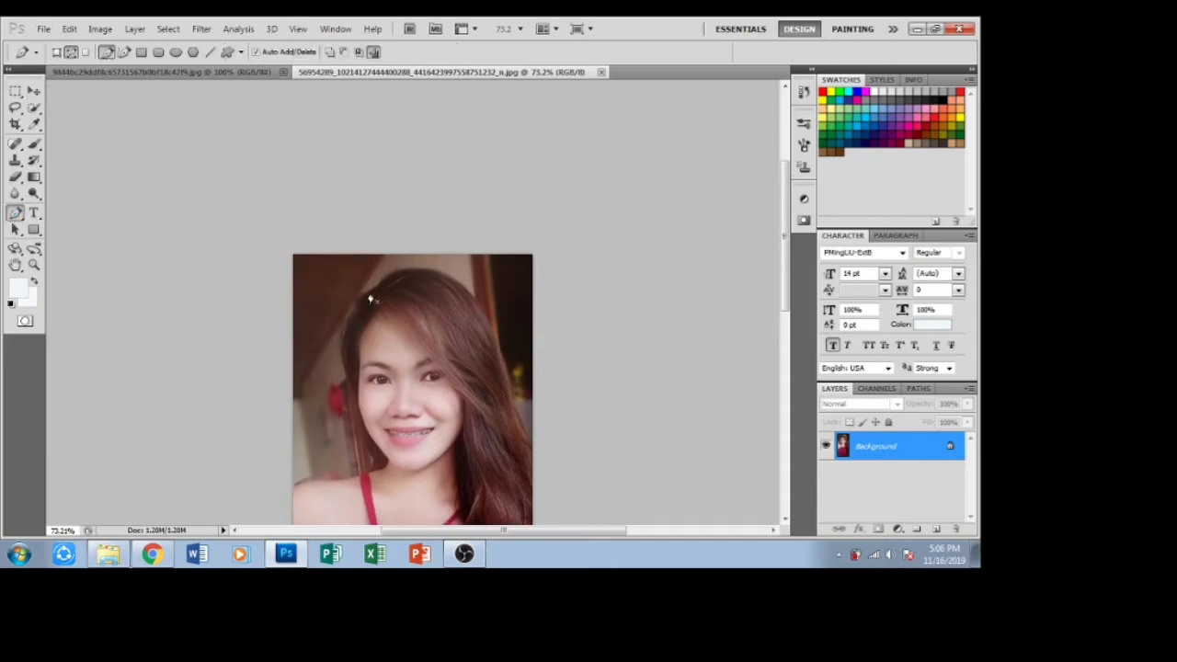
scroll(397, 280, down, 1)
scroll(405, 275, down, 6)
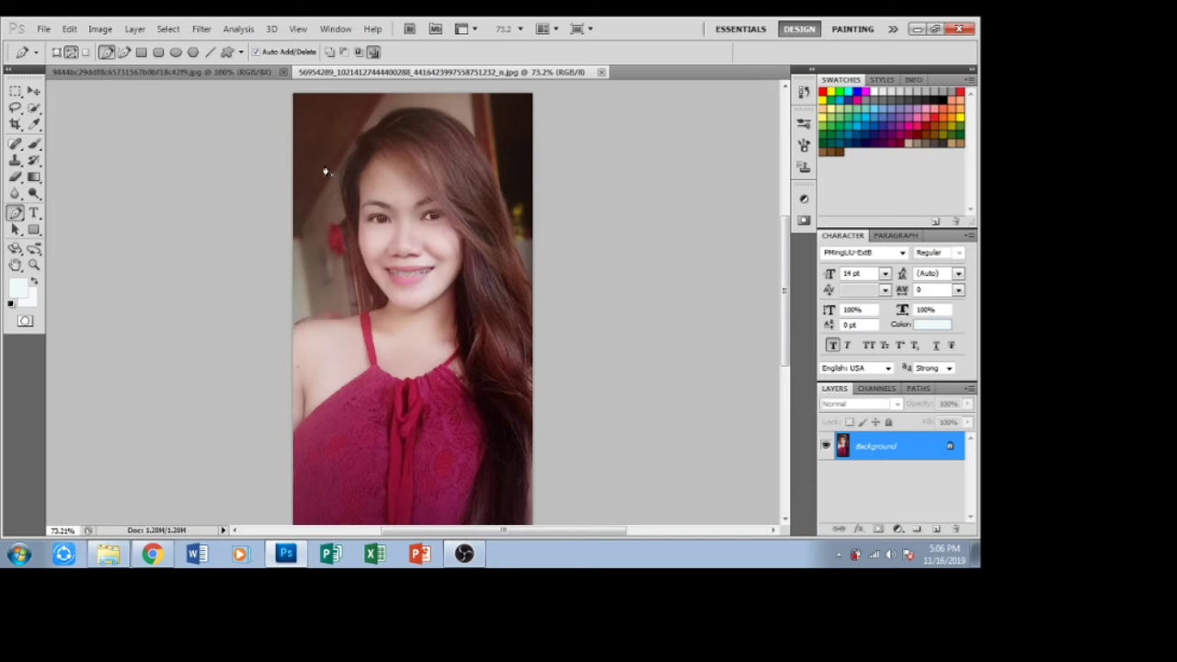
click(377, 126)
click(362, 133)
drag(343, 170, 340, 196)
scroll(347, 223, down, 1)
click(344, 198)
click(346, 216)
click(349, 232)
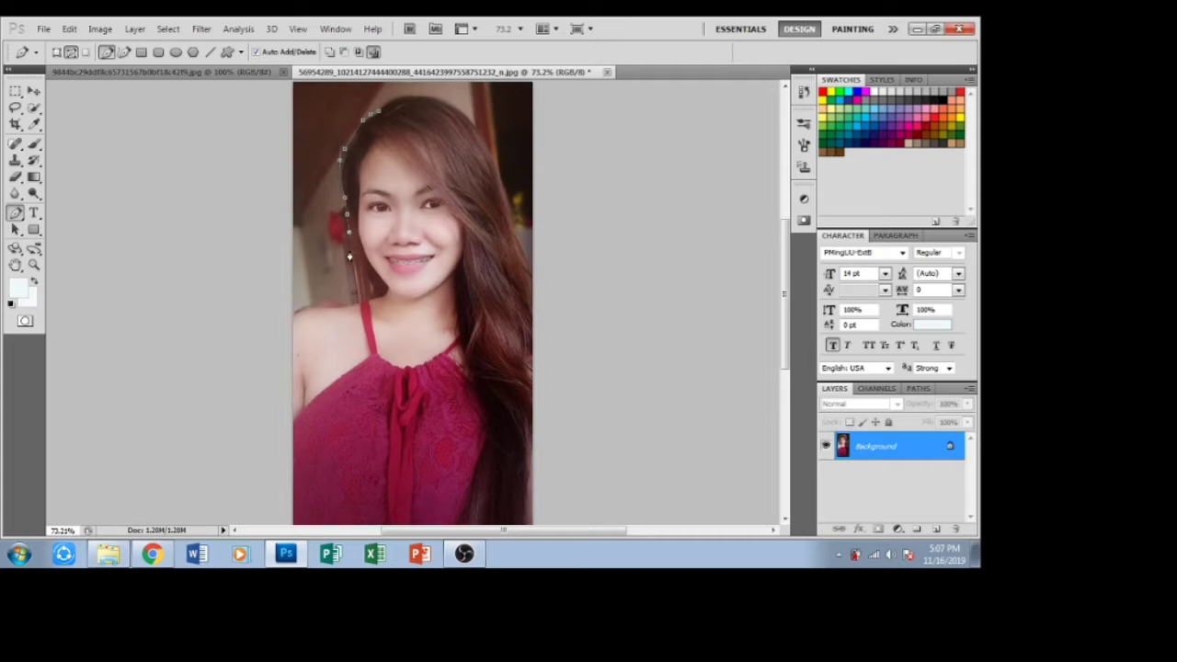
- Continue the path around the hair tips, beneath the chin and down the inner edge of the long hair to the dress strap
click(356, 286)
drag(361, 307, 411, 306)
click(420, 299)
click(431, 290)
key(ctrl+z)
click(457, 296)
click(457, 310)
click(471, 368)
- Extend the path down the inner edge of the long hair over the dress, nearly to the photo's lower border
scroll(484, 402, down, 1)
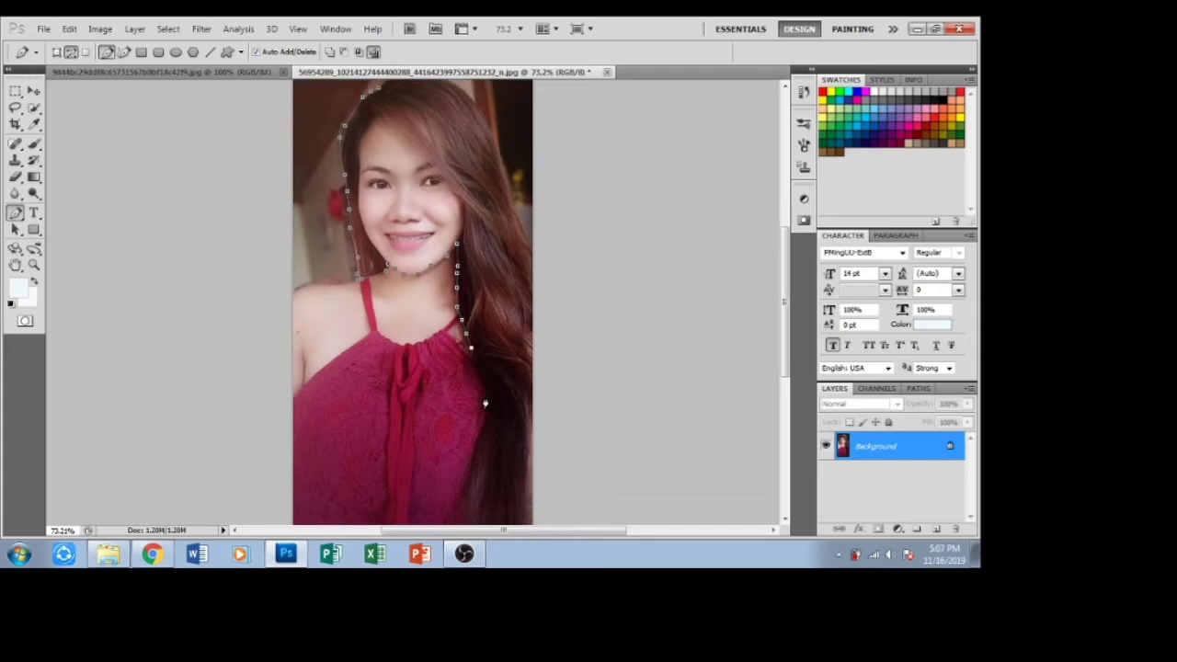
click(477, 364)
click(482, 387)
scroll(481, 387, down, 1)
click(486, 392)
click(475, 418)
click(467, 442)
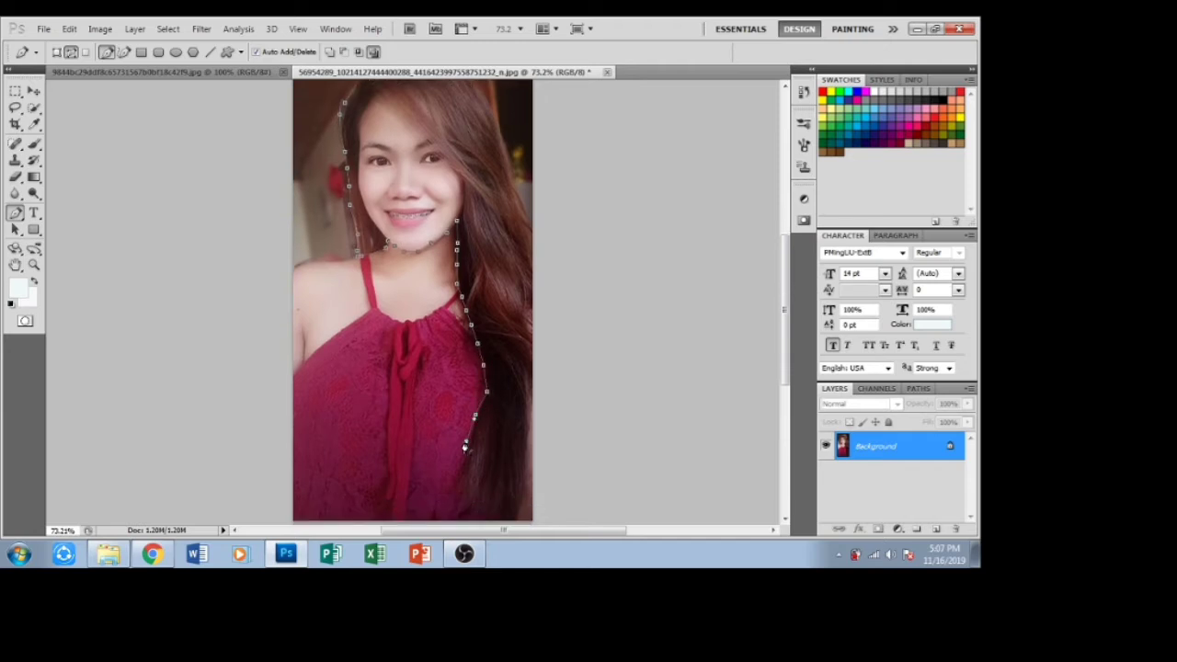
scroll(466, 443, down, 3)
click(457, 413)
click(459, 438)
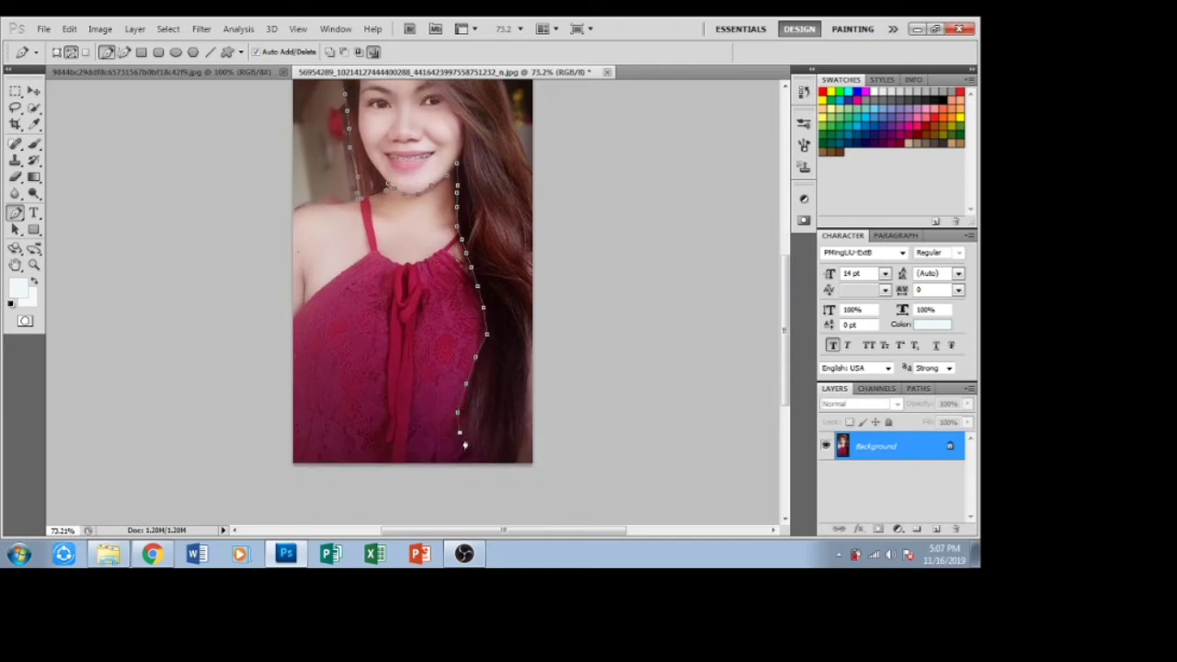
- Trace around the hair's lower end and up its outer edge, closing the path at its starting point on the crown
click(478, 448)
drag(494, 459, 531, 264)
drag(530, 214, 509, 121)
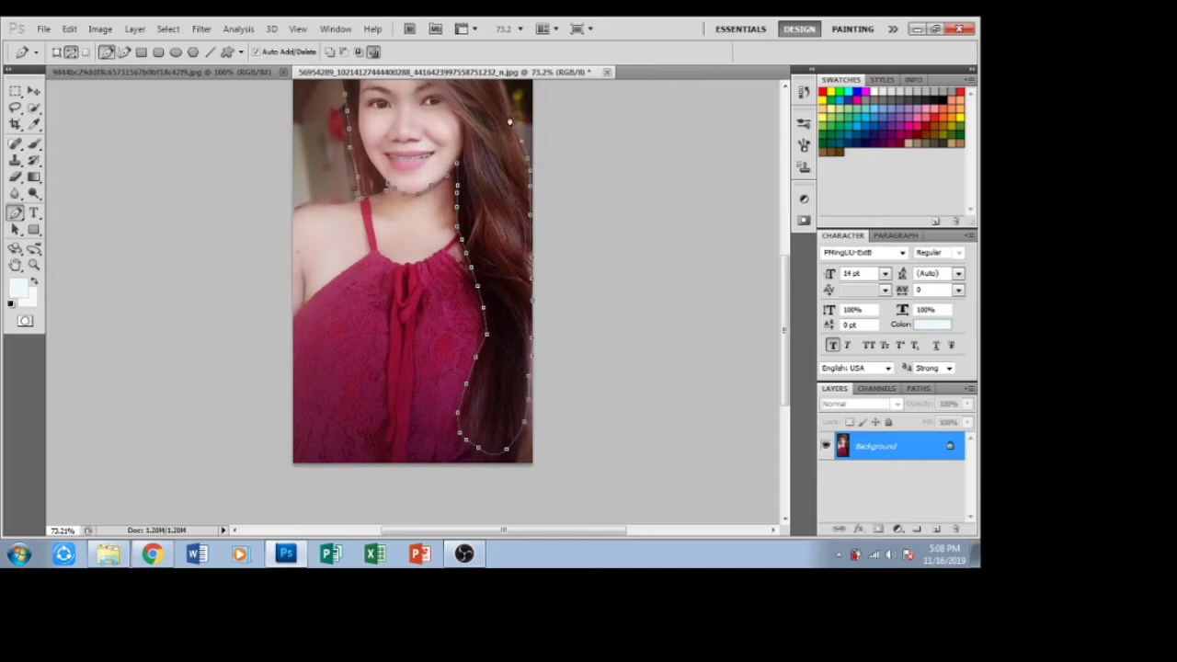
scroll(512, 122, up, 2)
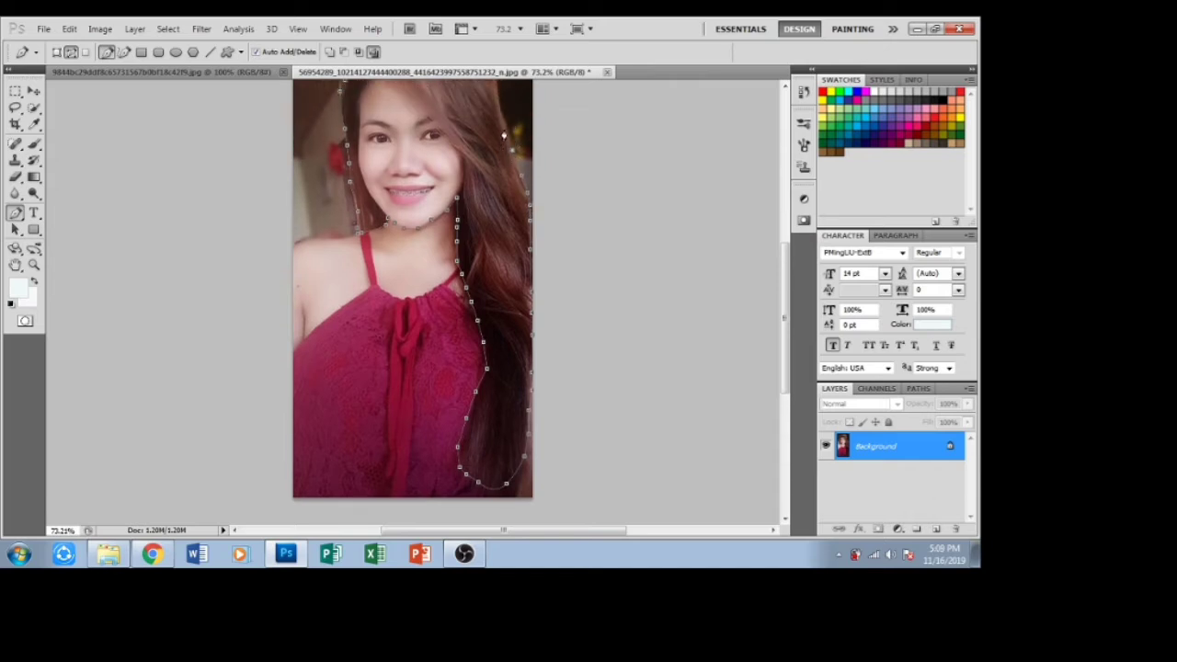
scroll(495, 110, up, 1)
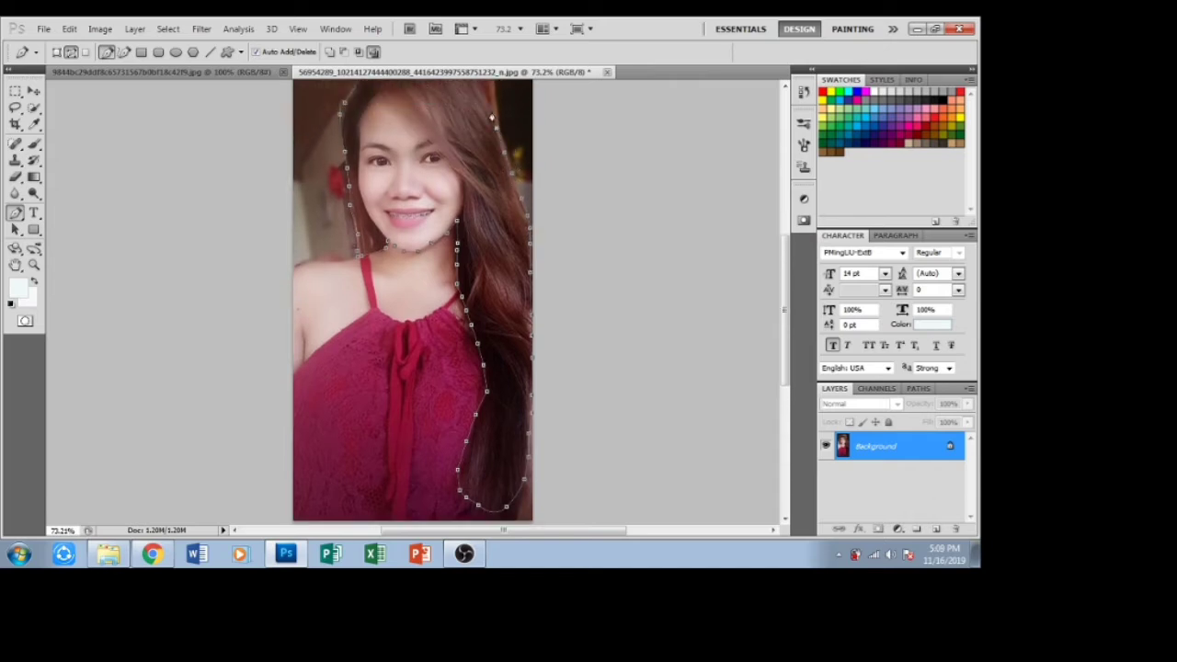
scroll(491, 117, up, 2)
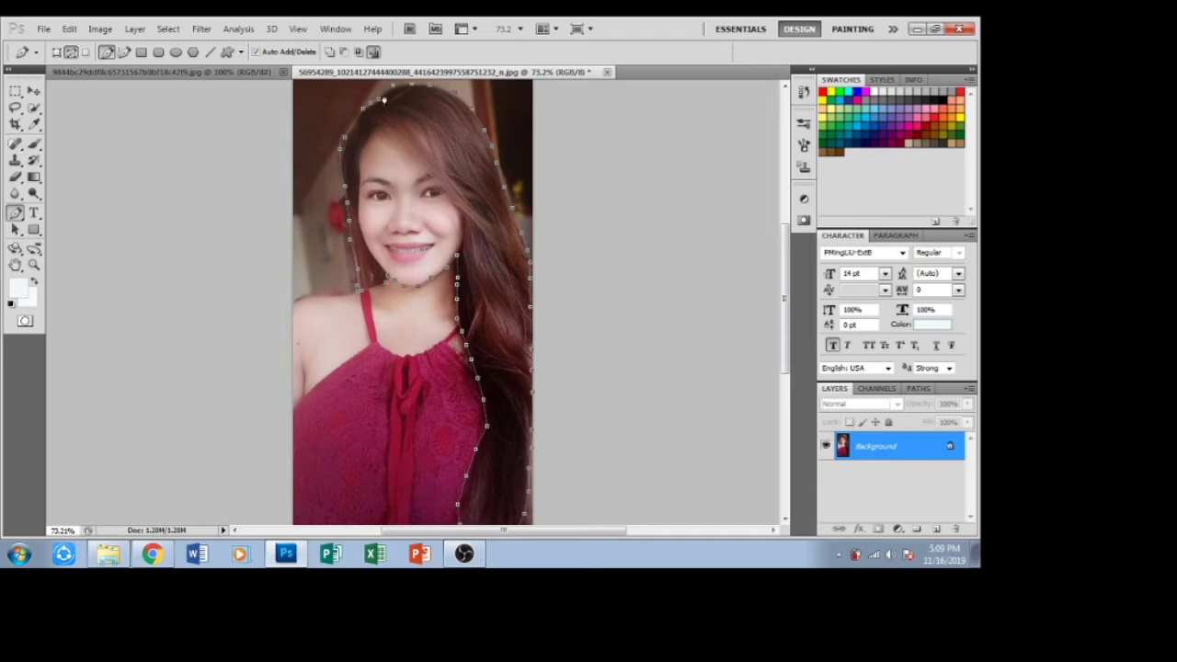
click(381, 104)
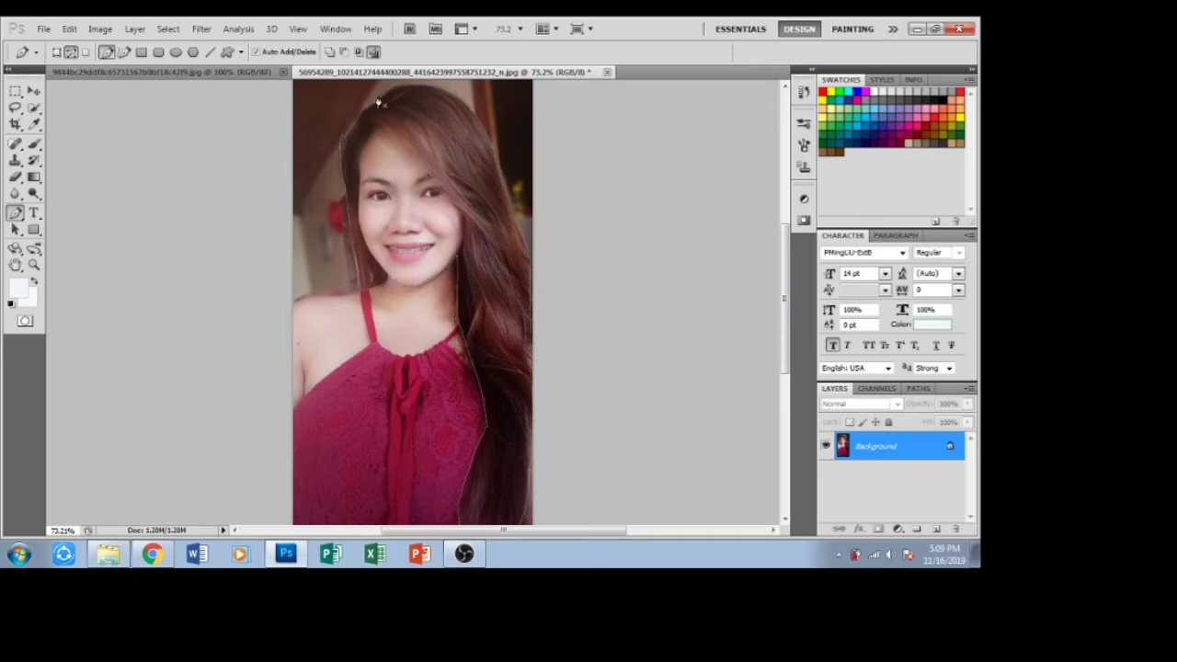
- Convert the closed head-and-hair path into a new anti-aliased selection
right_click(442, 143)
click(496, 210)
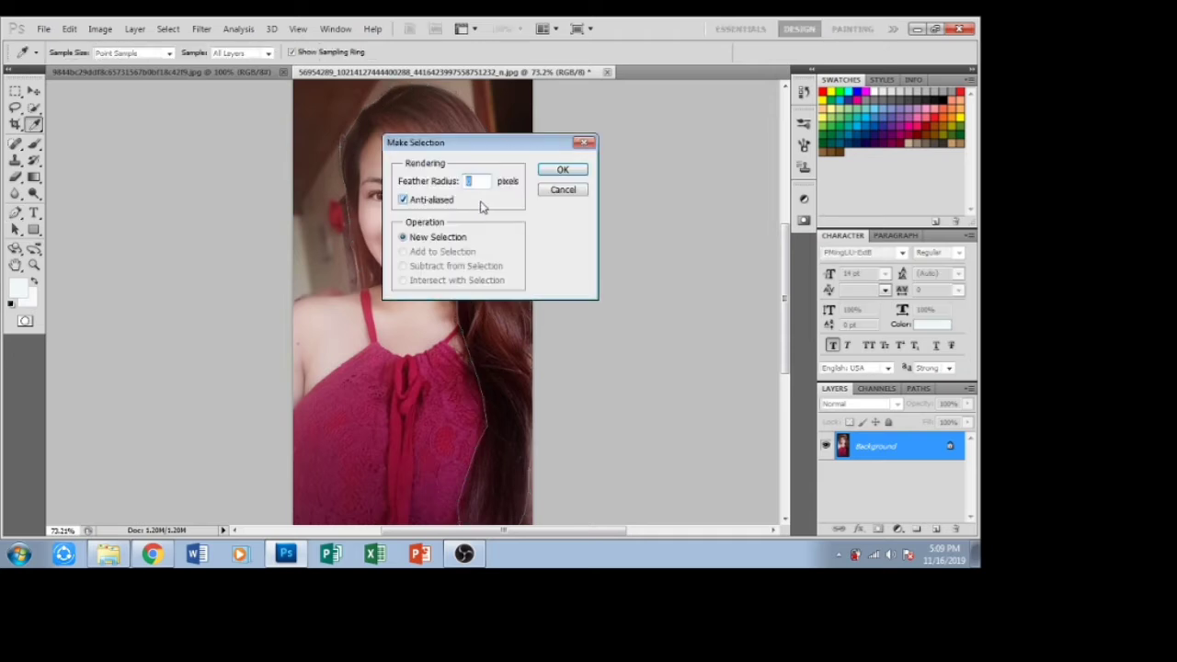
click(554, 169)
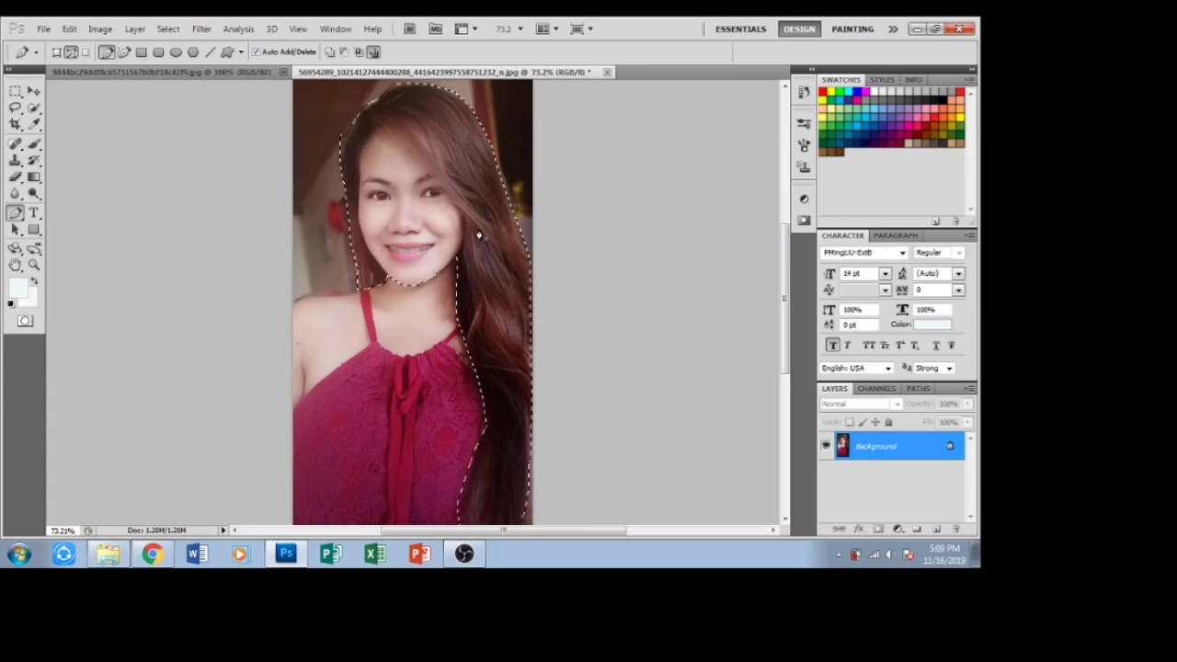
- Move the selected head and hair into the full-body photo document with the Move tool
scroll(478, 231, down, 1)
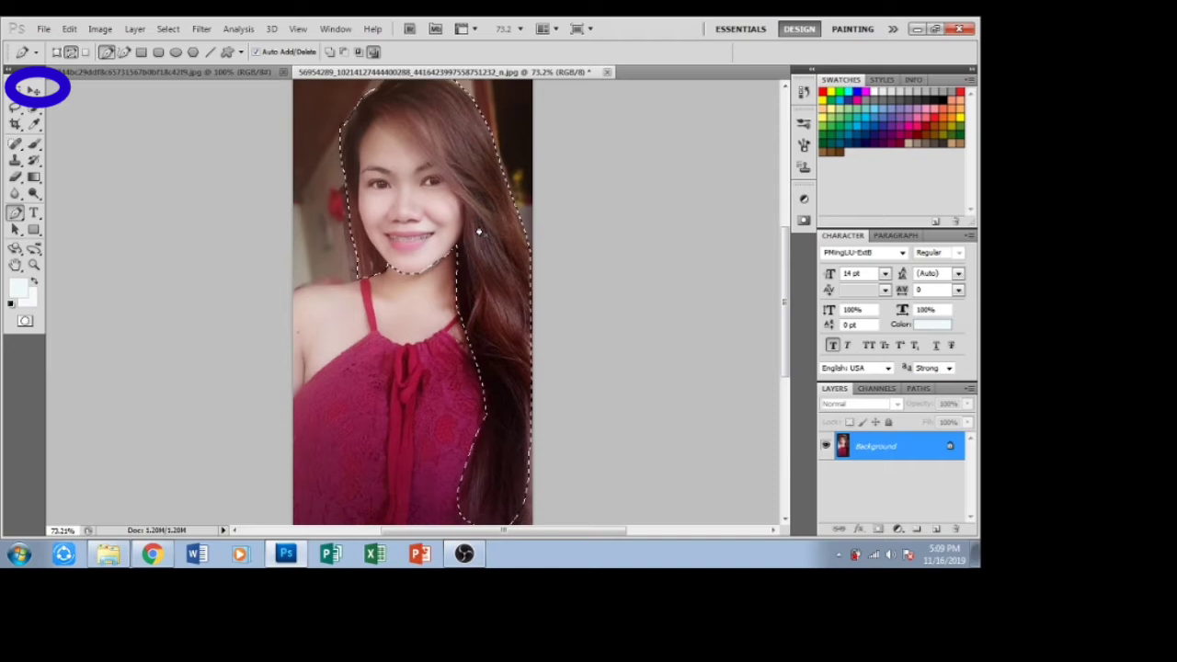
scroll(478, 231, down, 3)
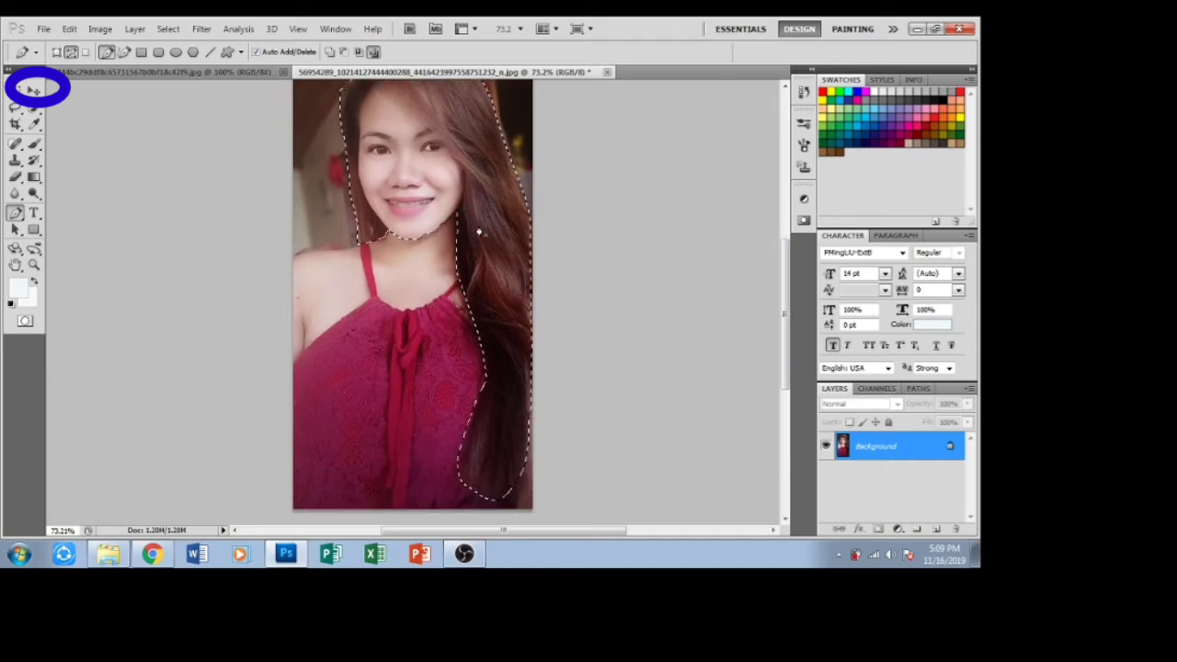
scroll(478, 231, up, 2)
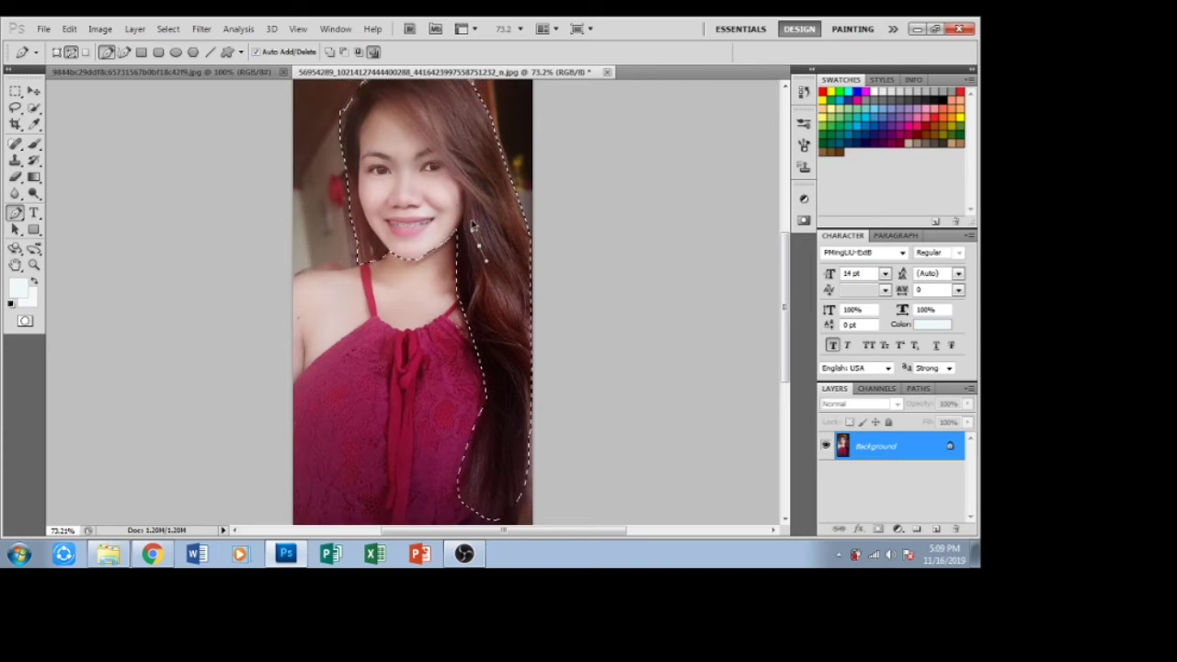
click(33, 90)
drag(502, 246, 418, 147)
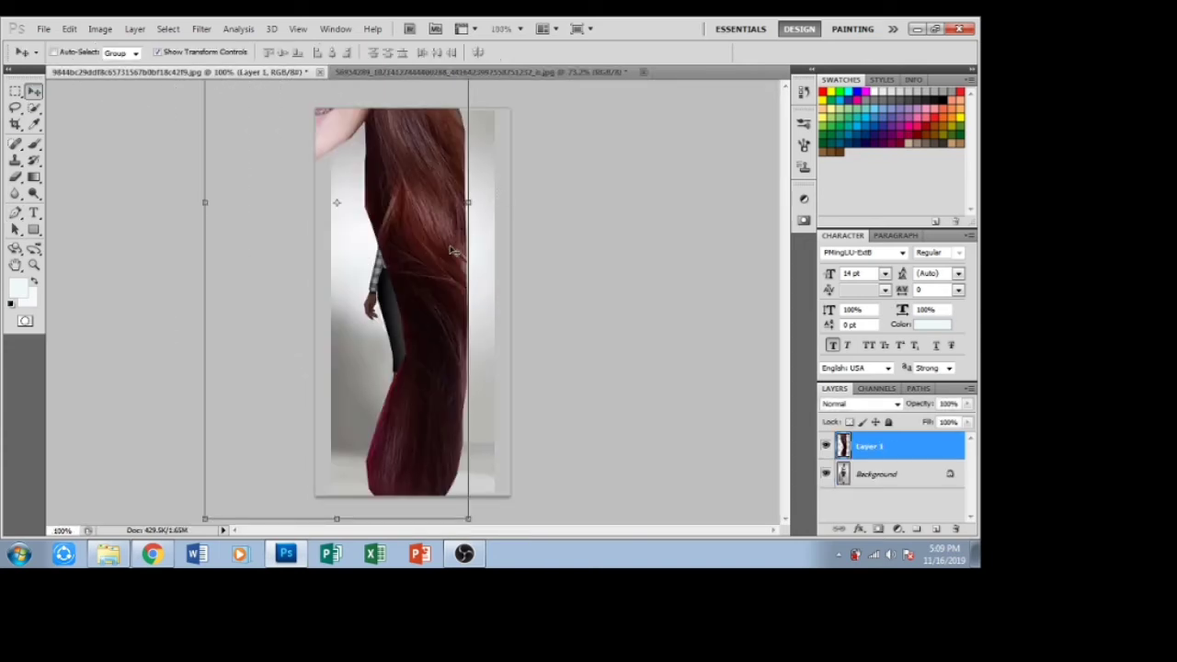
- Scale the pasted head to about 20.71% width and 17.61% height, and place it over the model's head at about X 145 px, Y 90.5 px
drag(469, 517, 444, 256)
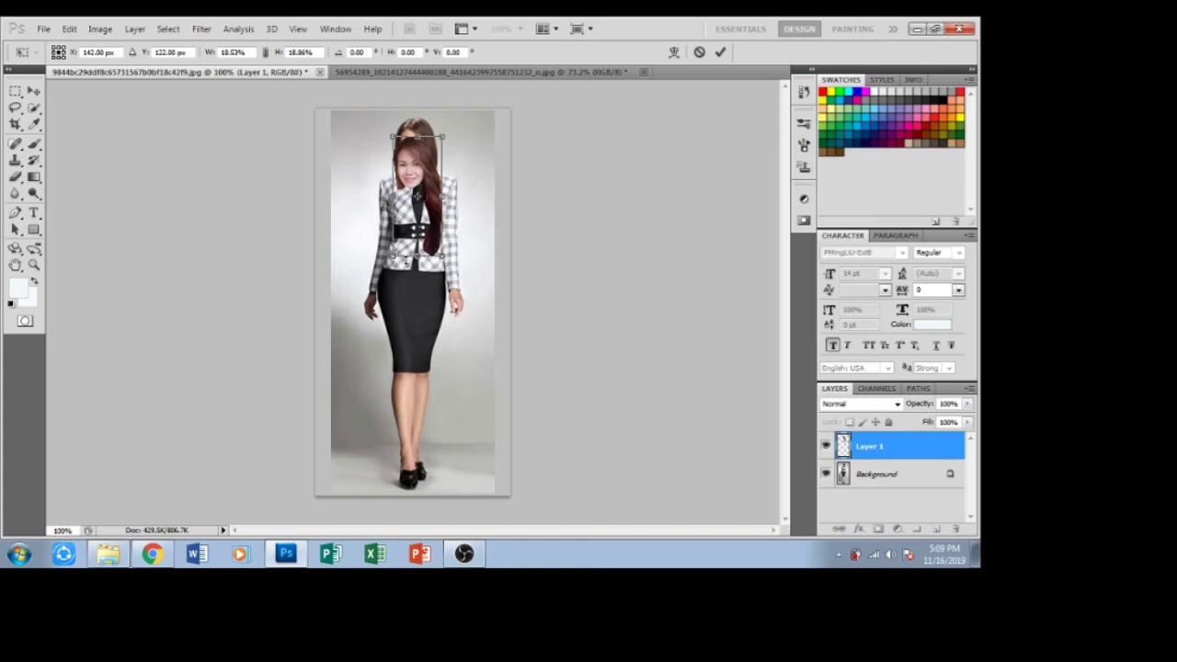
drag(416, 257, 416, 243)
mouse_move(442, 192)
mouse_down()
mouse_move(425, 143)
mouse_move(447, 174)
mouse_move(435, 178)
mouse_move(438, 160)
mouse_move(437, 176)
mouse_up()
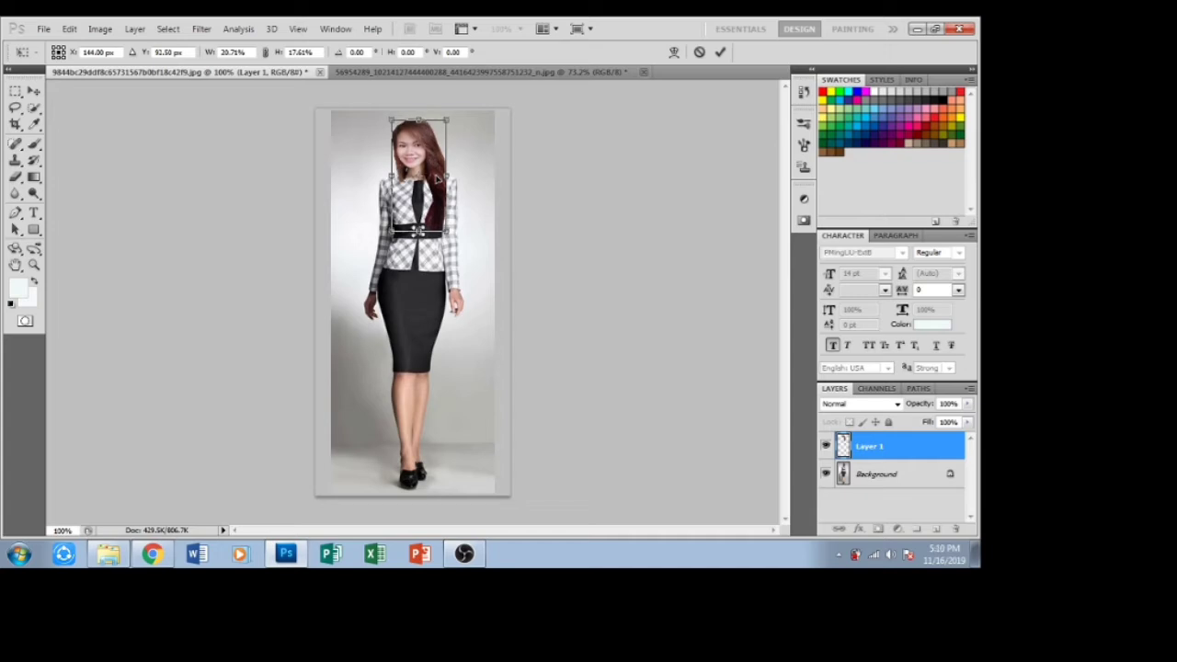
drag(437, 177, 438, 175)
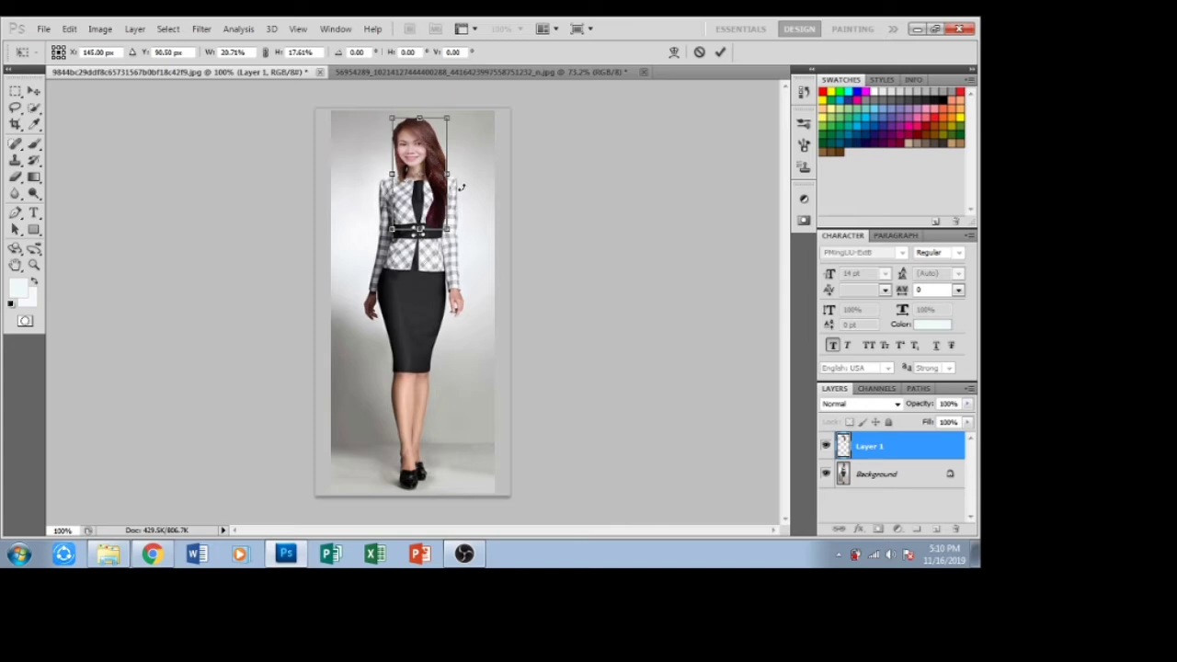
key(super)
key(Escape)
key(ctrl+plus)
scroll(471, 225, down, 2)
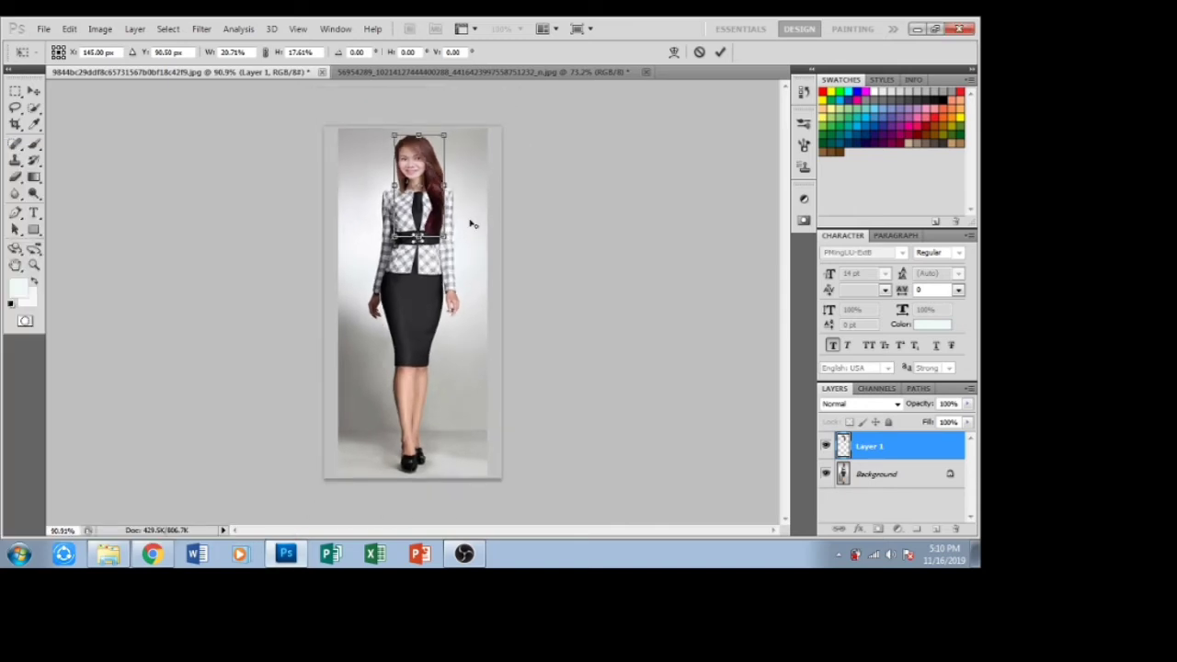
scroll(471, 224, up, 1)
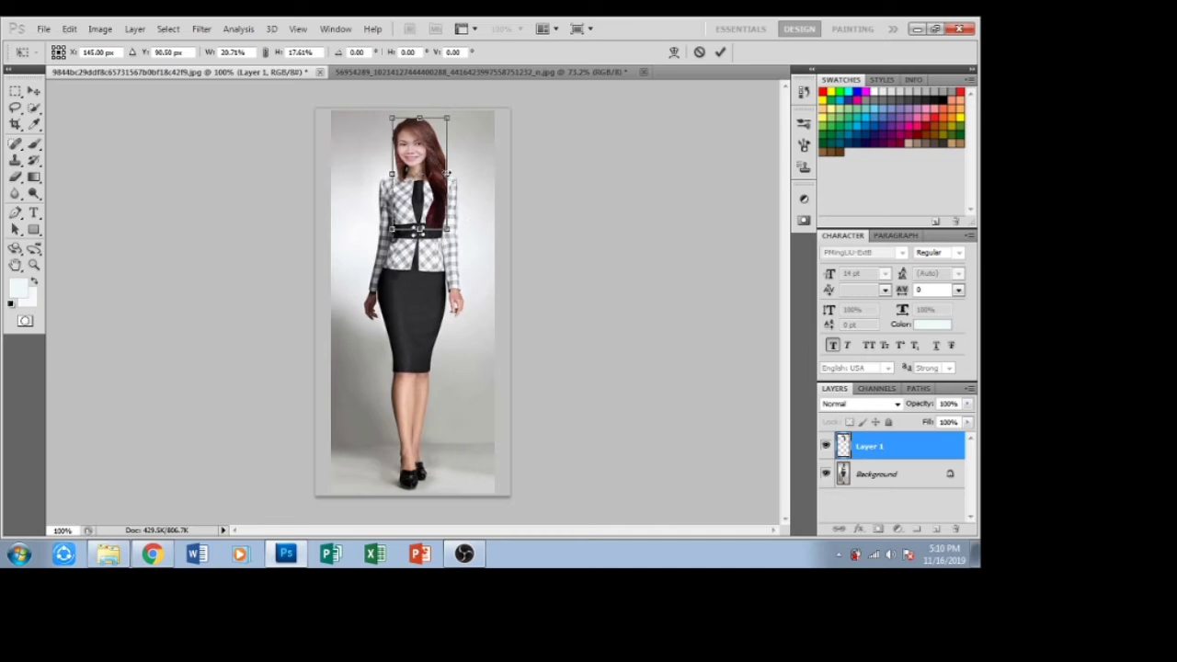
- Try small shifts of the pasted head to check its alignment, and return it to X 145 px, Y 90.5 px
key(Right)
key(Right)
key(Down)
key(Down)
key(Down)
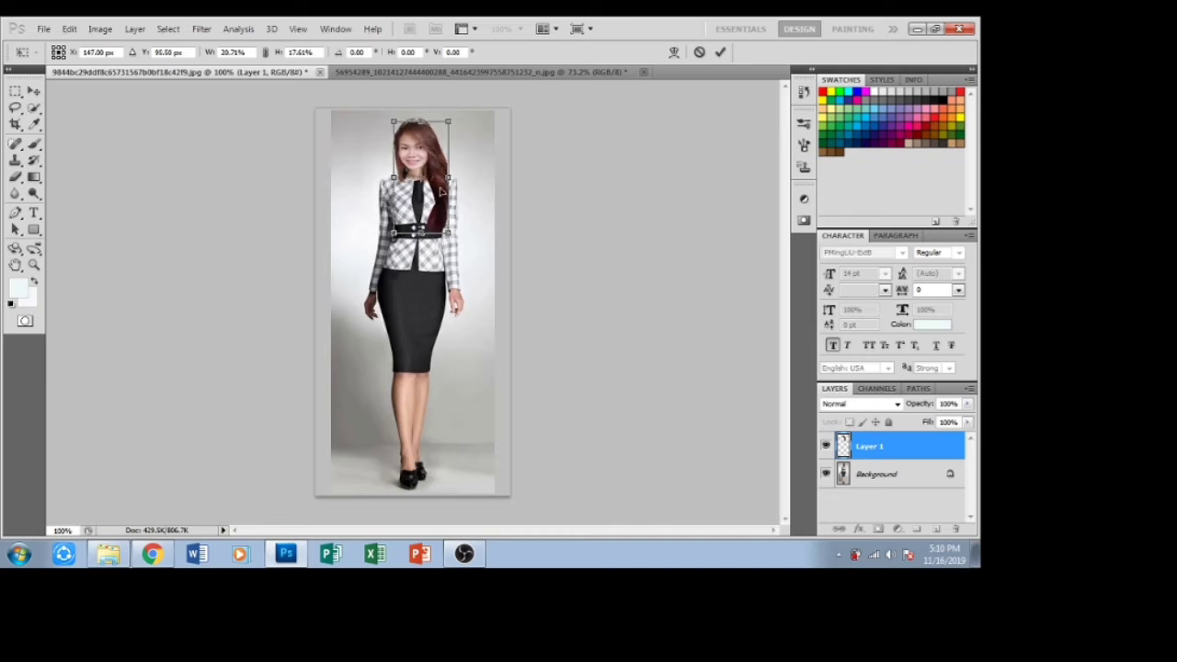
key(Left)
key(Up)
key(Up)
key(Up)
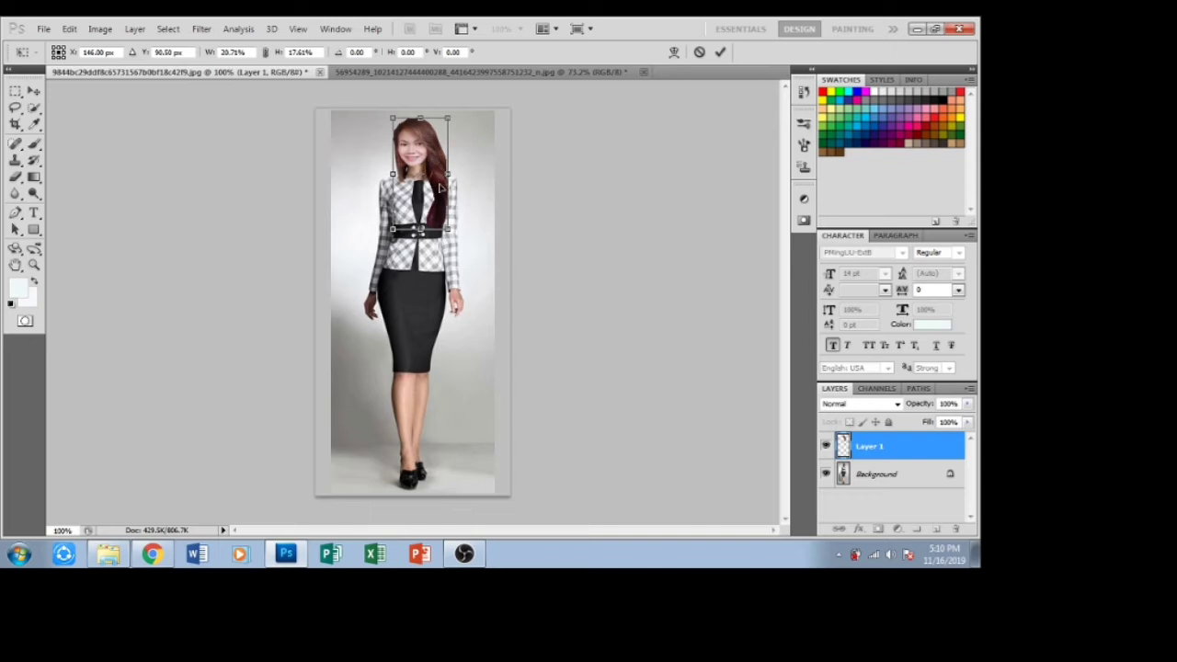
drag(440, 184, 439, 185)
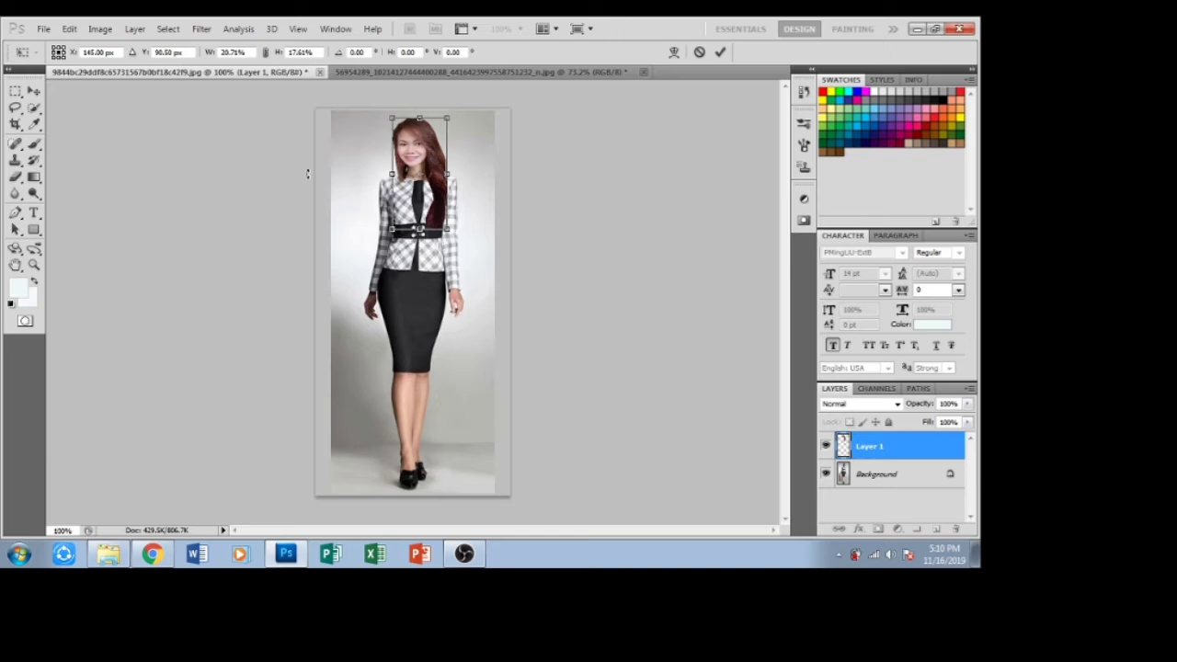
- Apply the transformation to the pasted head layer
click(32, 92)
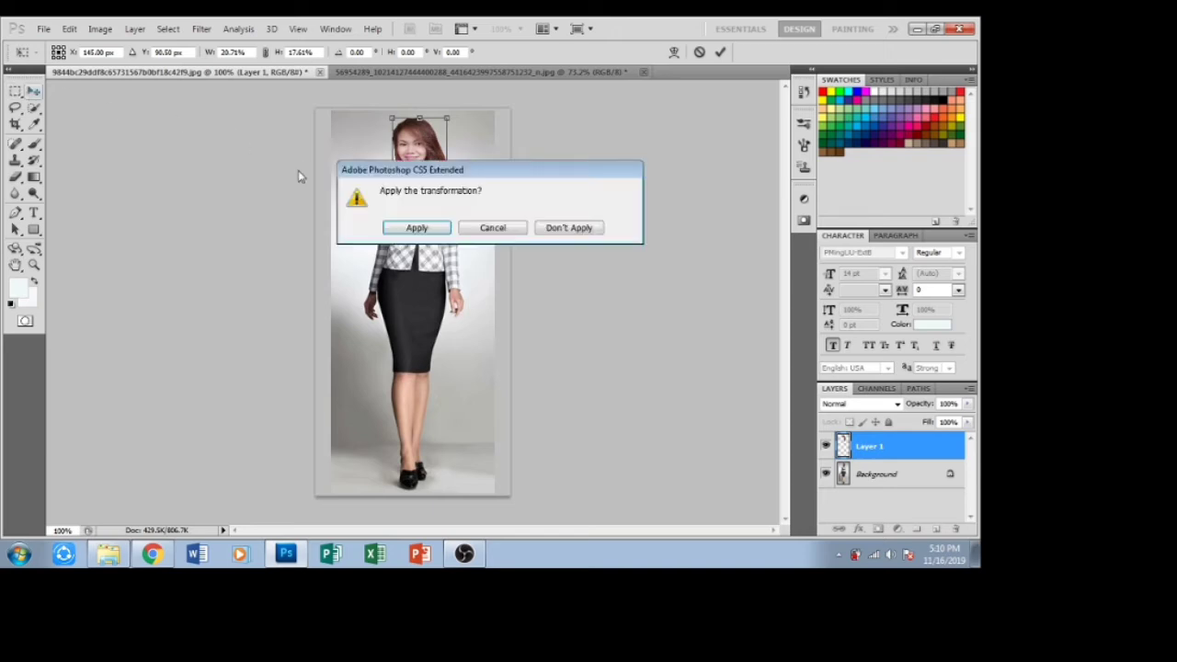
click(419, 228)
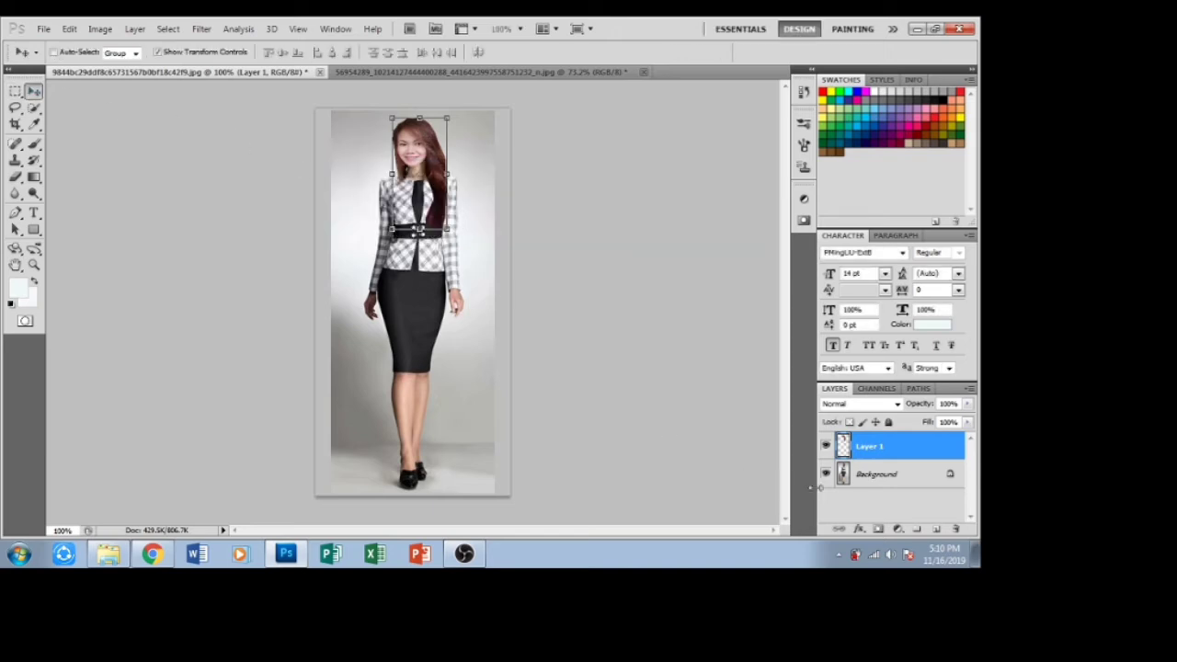
click(878, 480)
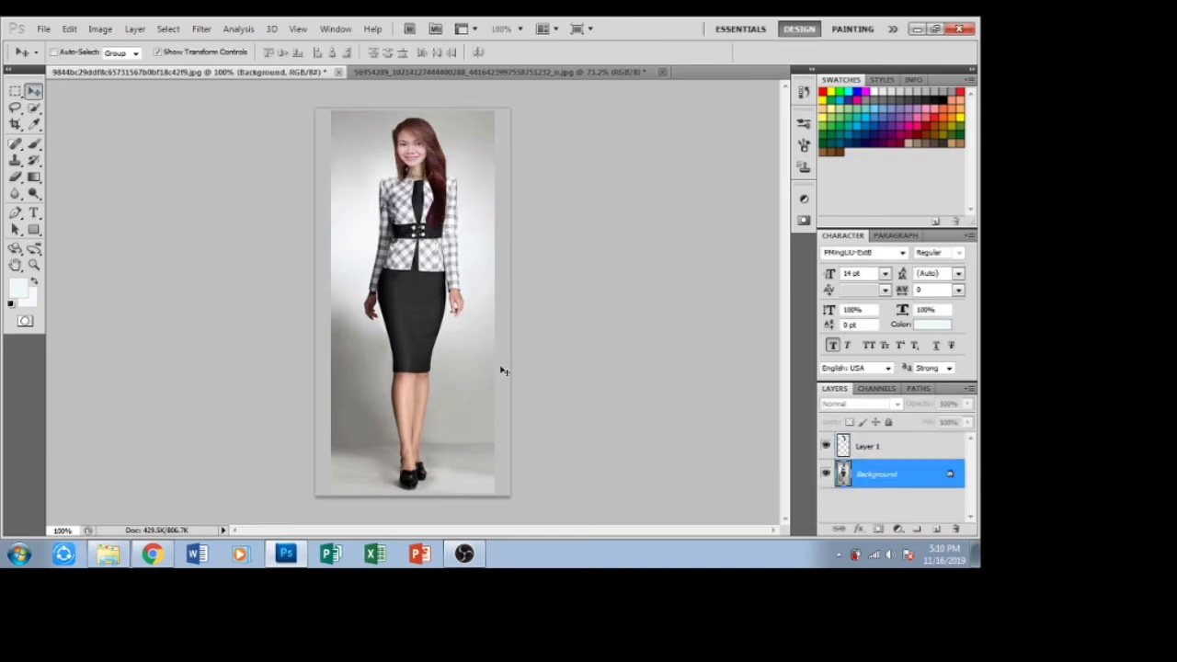
scroll(503, 369, up, 1)
key(alt)
key(alt)
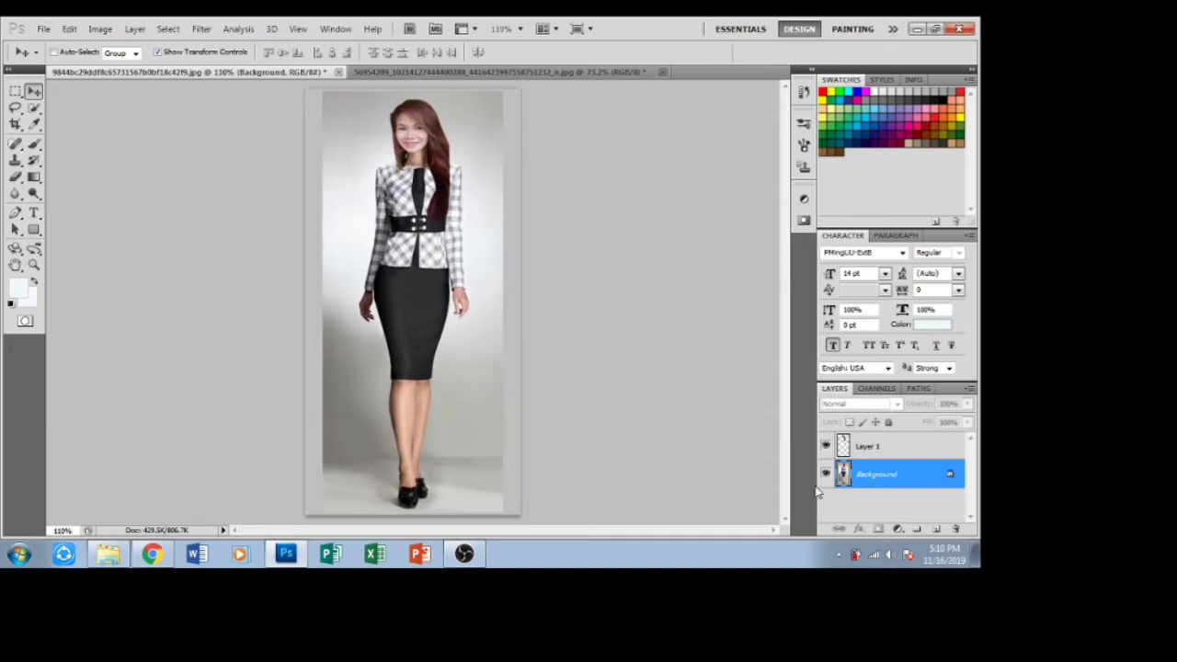
click(878, 449)
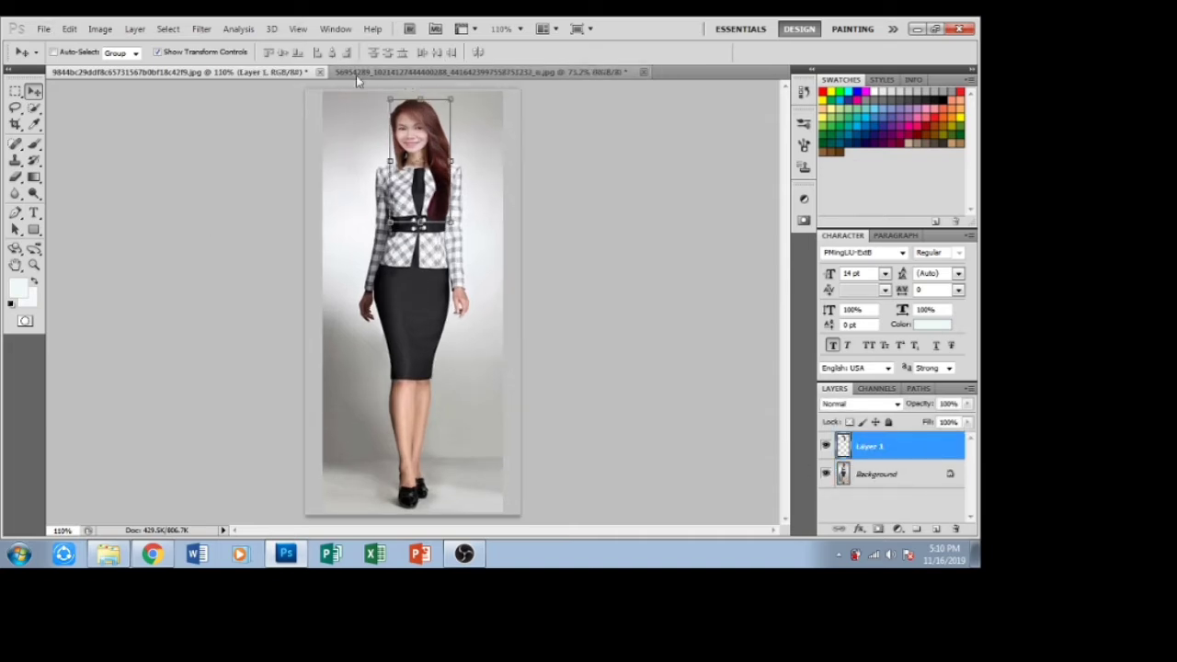
- In the portrait document, cut the selection down with Quick Selection to only the long lower hair, removing the face, head and background
click(353, 74)
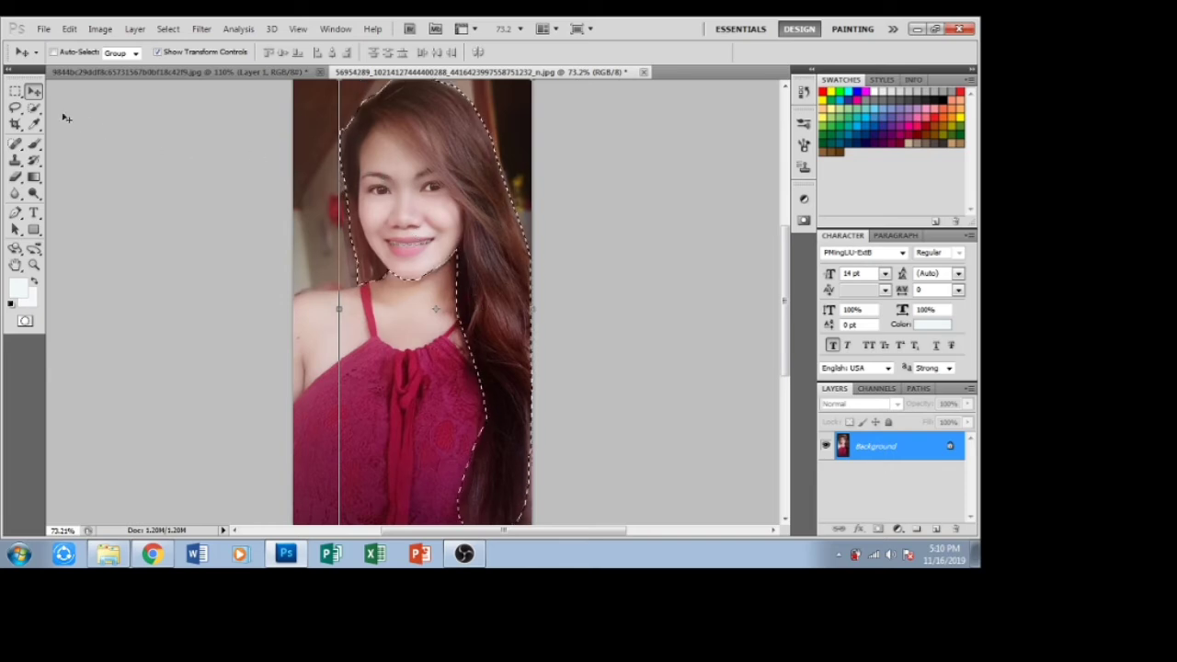
click(34, 108)
mouse_move(310, 114)
mouse_down()
mouse_move(348, 235)
mouse_move(326, 120)
mouse_move(340, 122)
mouse_up()
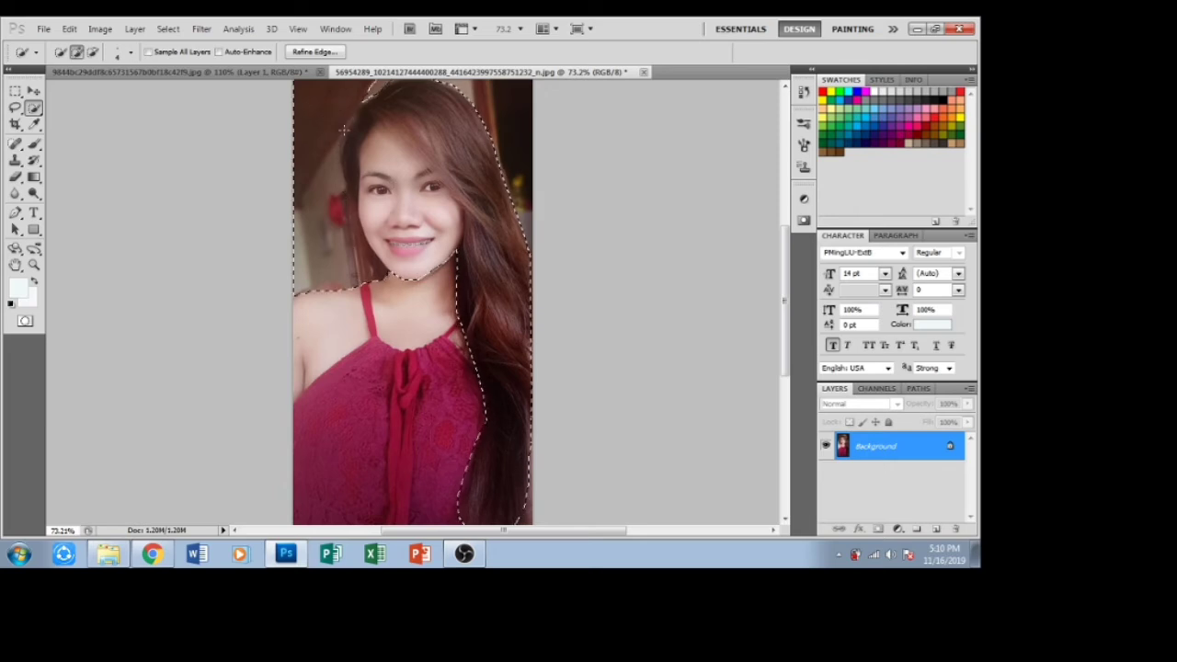
drag(346, 204, 353, 241)
mouse_move(377, 138)
mouse_down()
mouse_move(363, 174)
mouse_move(382, 229)
mouse_move(395, 120)
mouse_move(432, 210)
mouse_move(410, 267)
mouse_move(379, 289)
mouse_up()
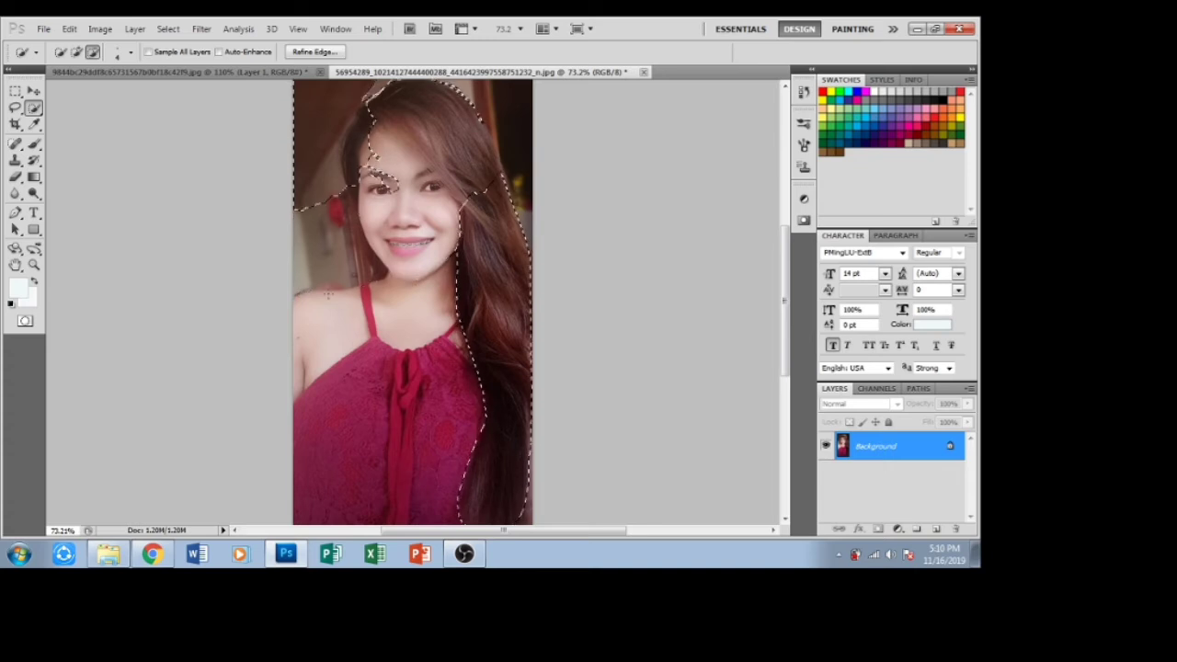
mouse_move(320, 195)
mouse_down()
mouse_move(339, 156)
mouse_move(404, 115)
mouse_up()
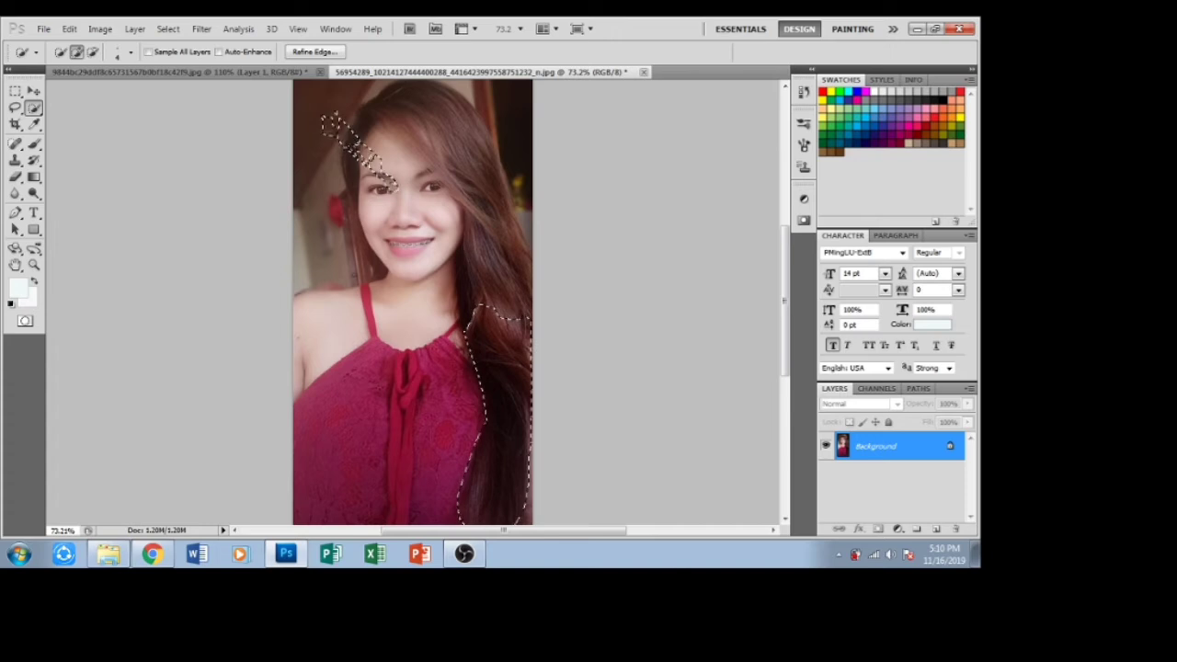
key(alt)
mouse_move(394, 186)
mouse_down()
mouse_move(323, 118)
mouse_move(340, 130)
mouse_move(348, 119)
mouse_move(337, 117)
mouse_move(339, 158)
mouse_move(311, 118)
mouse_move(363, 153)
mouse_up()
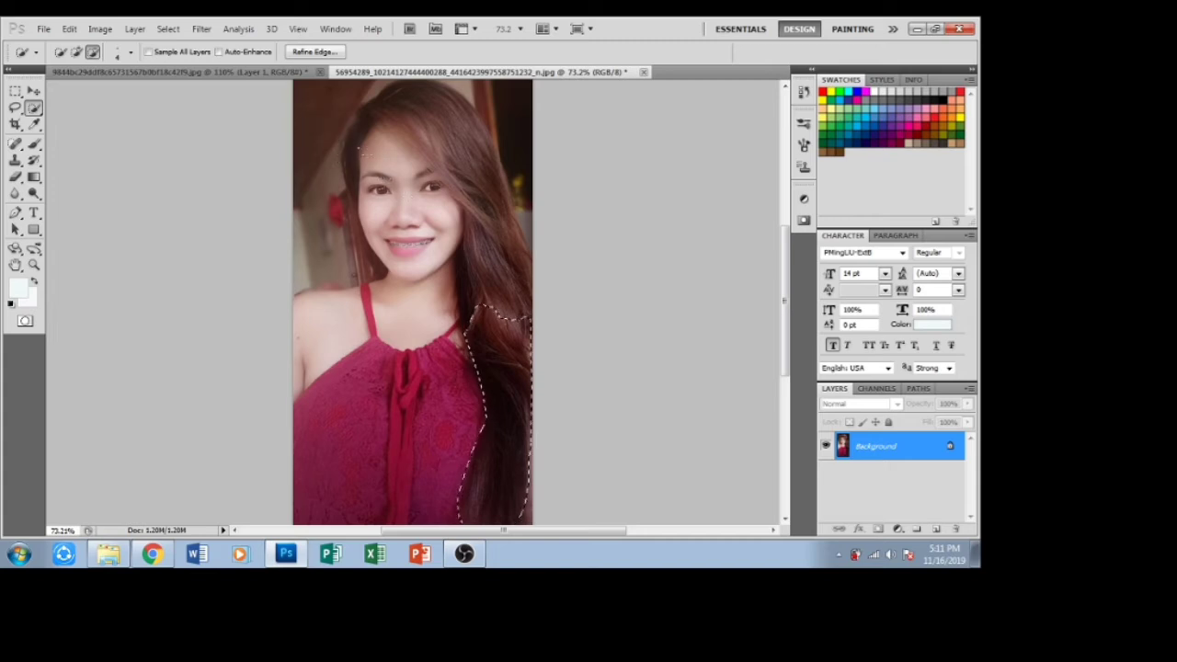
- Extend the hair selection upward to about chin level and clean up its upper edge
mouse_move(507, 308)
mouse_down()
mouse_move(501, 266)
mouse_move(506, 321)
mouse_move(498, 300)
mouse_move(513, 320)
mouse_move(513, 276)
mouse_move(481, 269)
mouse_move(485, 294)
mouse_move(510, 255)
mouse_move(504, 285)
mouse_up()
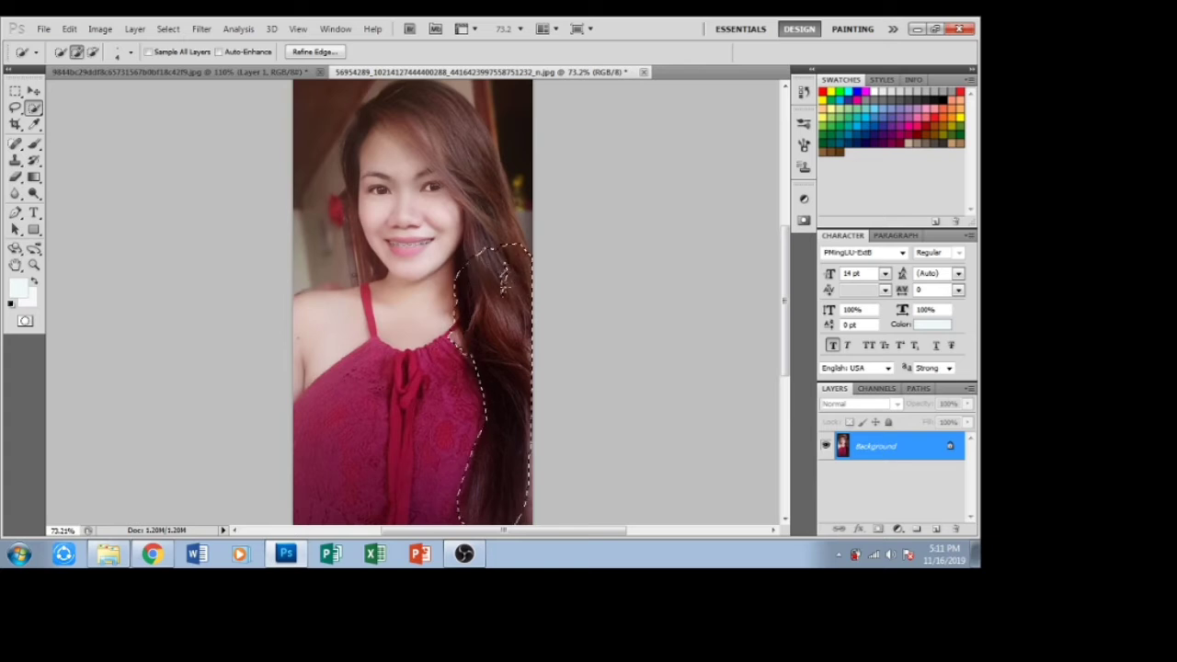
drag(503, 283, 501, 297)
key(alt)
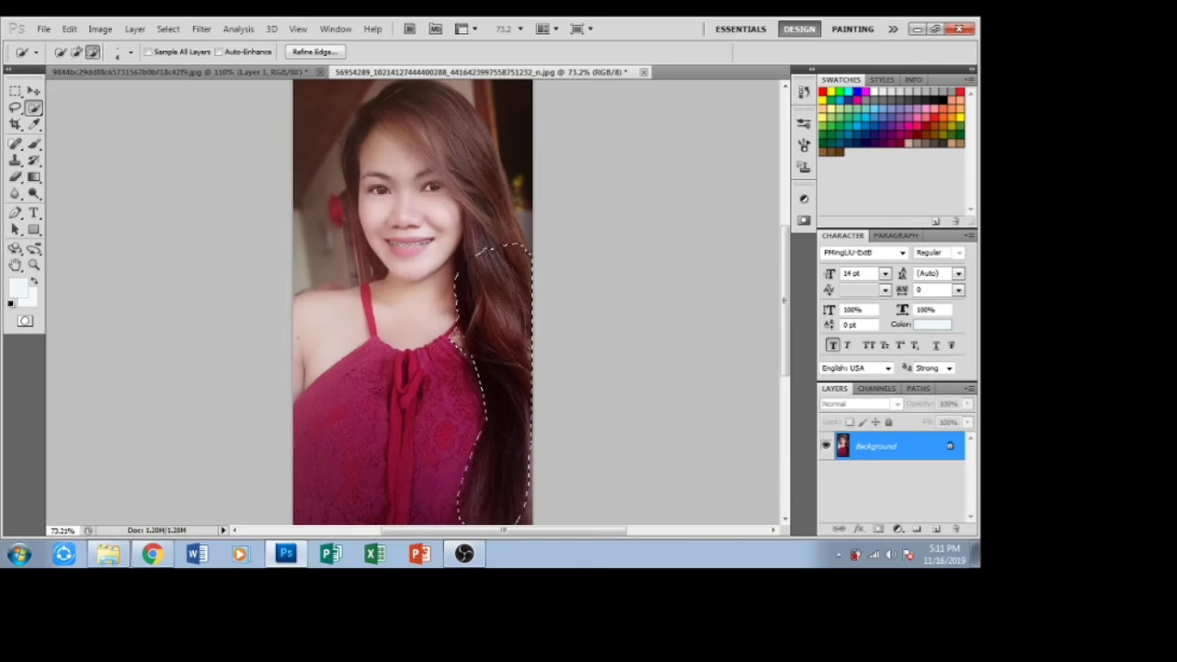
click(480, 252)
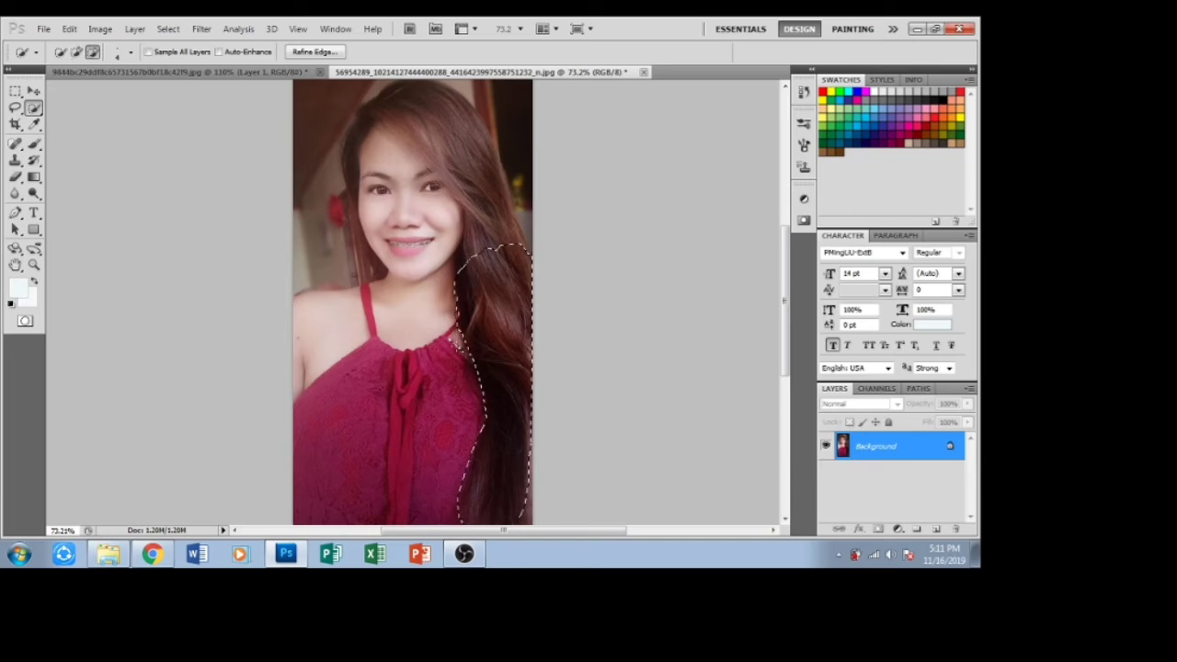
right_click(494, 306)
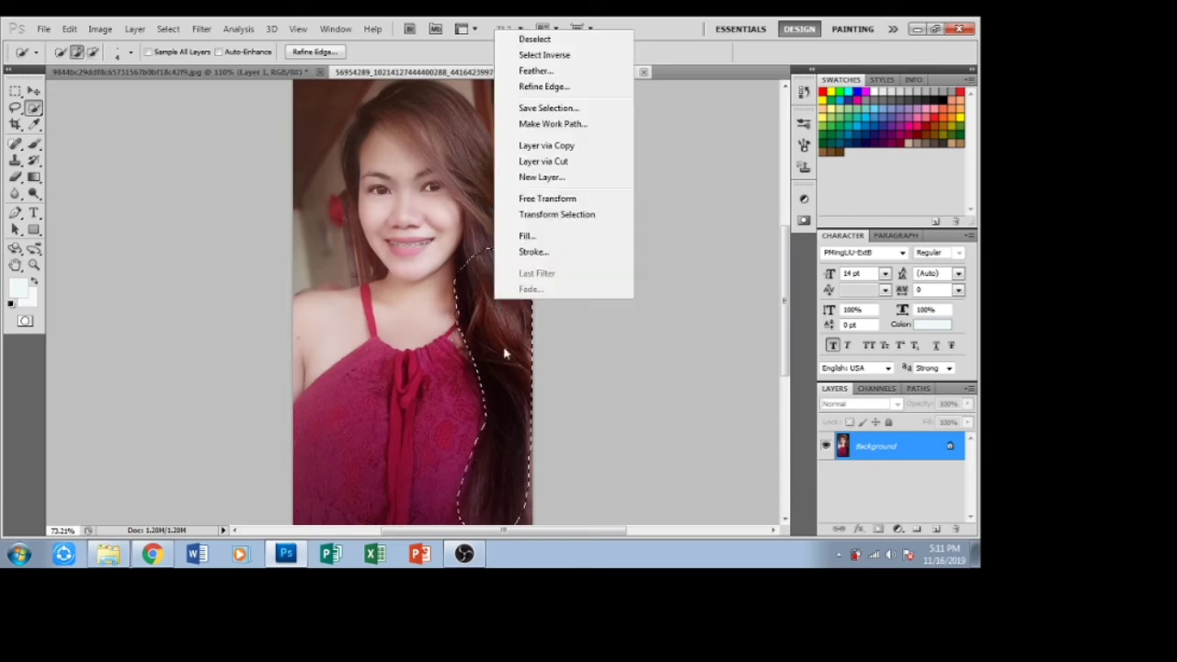
key(Escape)
- Move the selected lower hair into the full-body photo document and place it below the woman's head
key(v)
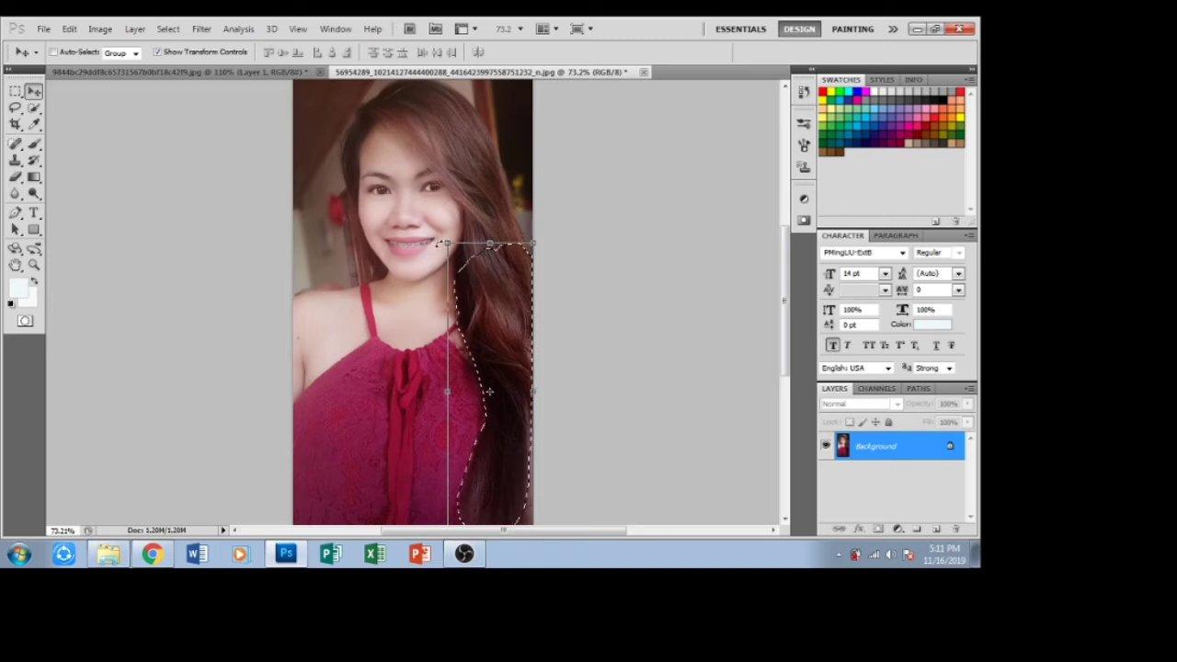
drag(440, 244, 402, 185)
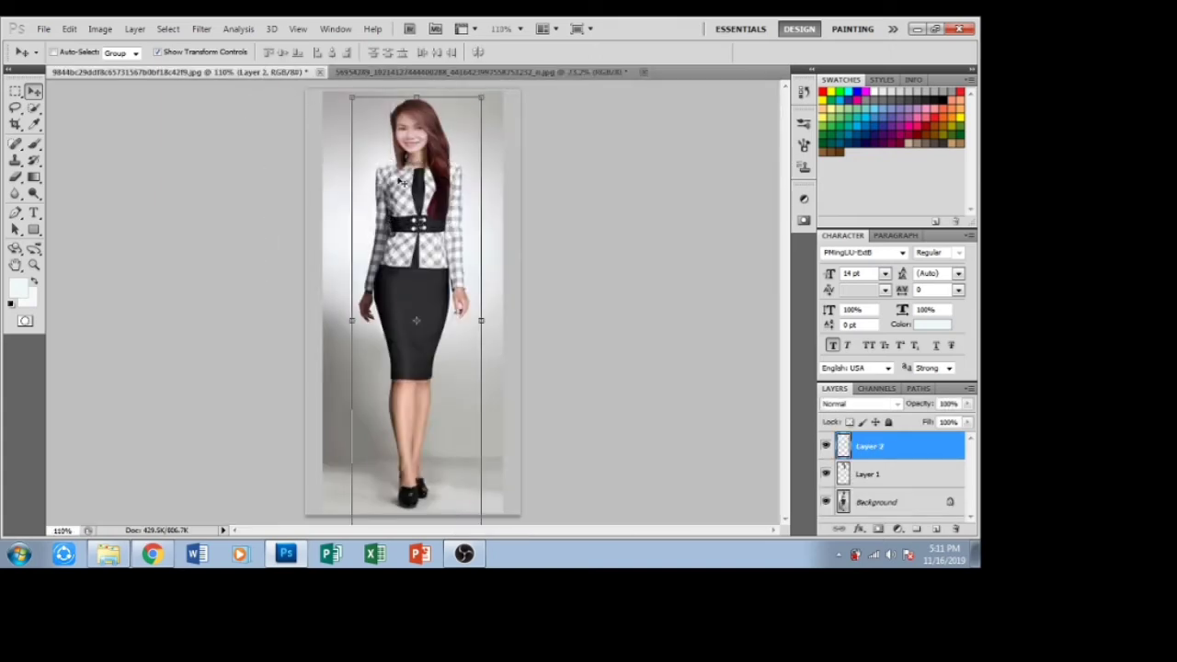
right_click(483, 89)
click(458, 151)
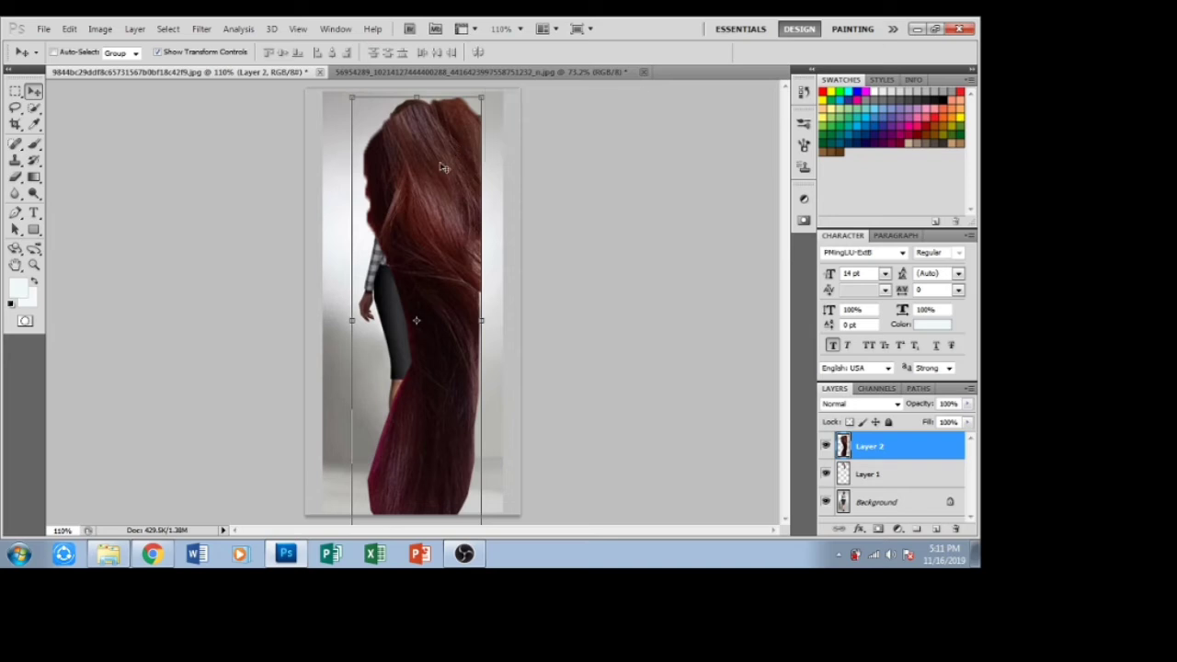
drag(443, 167, 417, 232)
right_click(453, 161)
click(431, 172)
drag(423, 213, 410, 239)
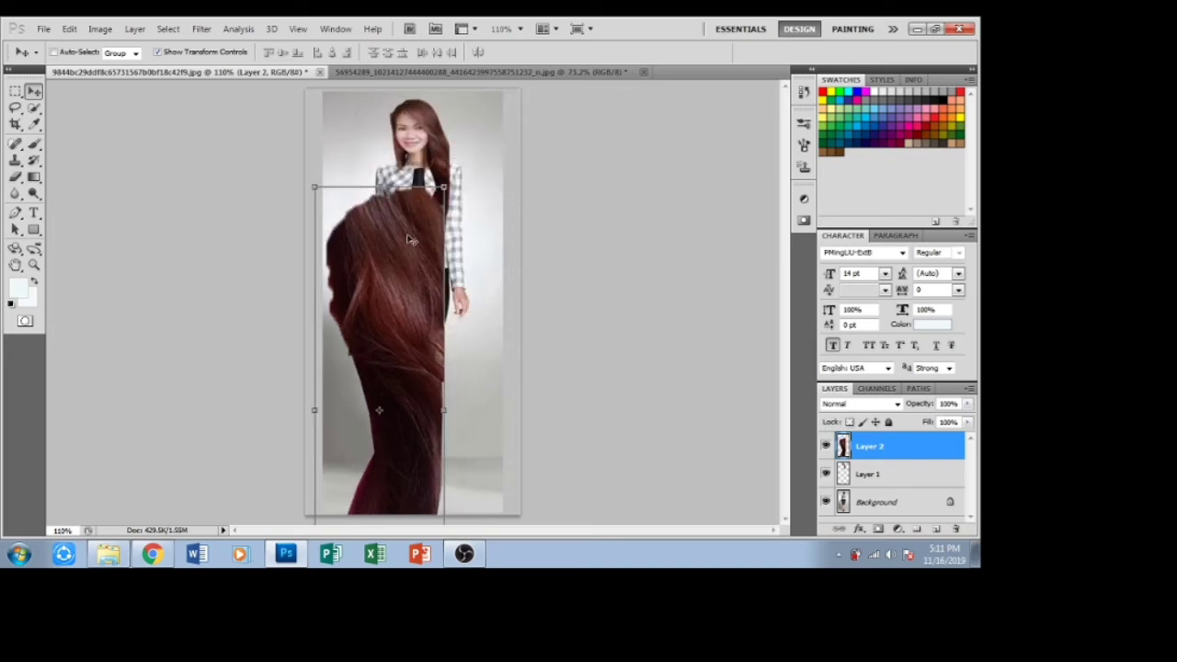
- Flip the pasted hair horizontally with Free Transform and move it to about X 145 px, Y 321 px
key(ctrl+t)
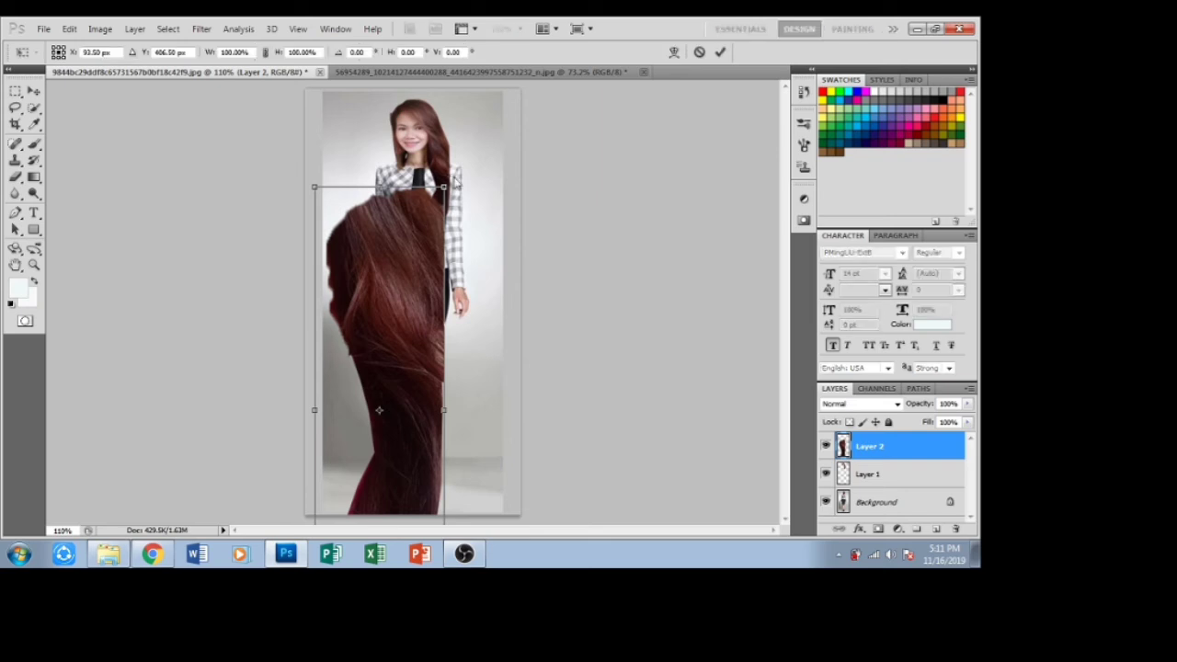
right_click(454, 182)
click(521, 375)
drag(409, 363, 450, 295)
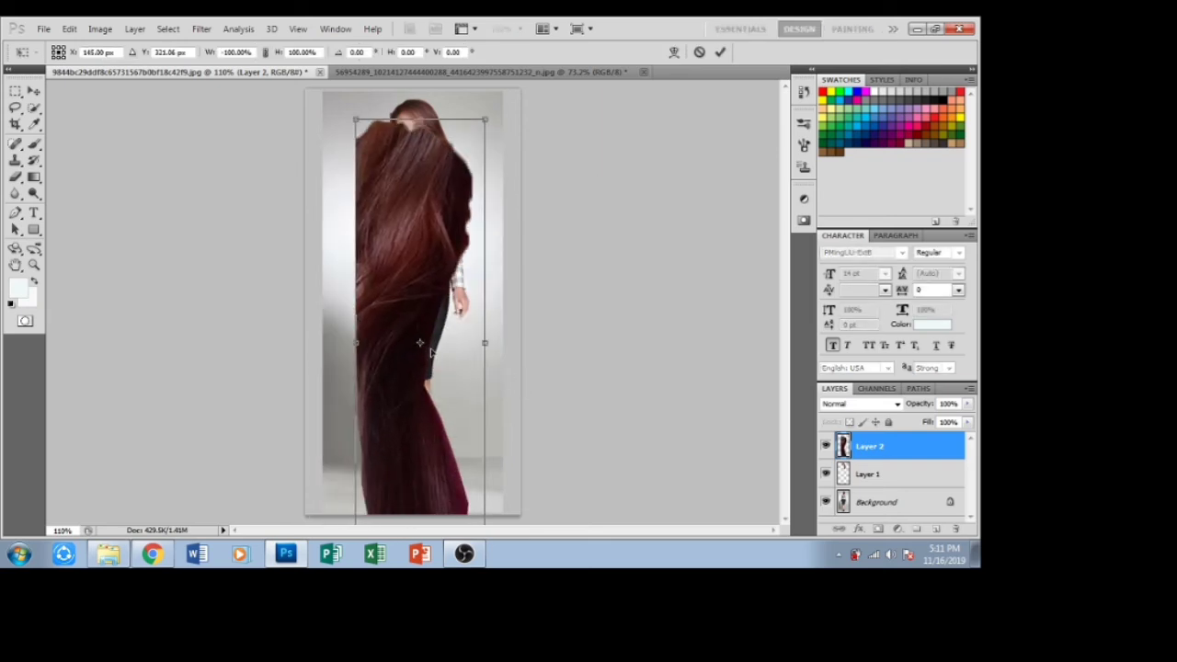
- Scale the flipped hair to about 15.56% width and 16.31% height, and place it beside the neck opposite the existing long hair
drag(429, 352, 394, 222)
drag(449, 416, 390, 264)
drag(357, 194, 452, 398)
drag(486, 467, 460, 286)
drag(434, 231, 406, 213)
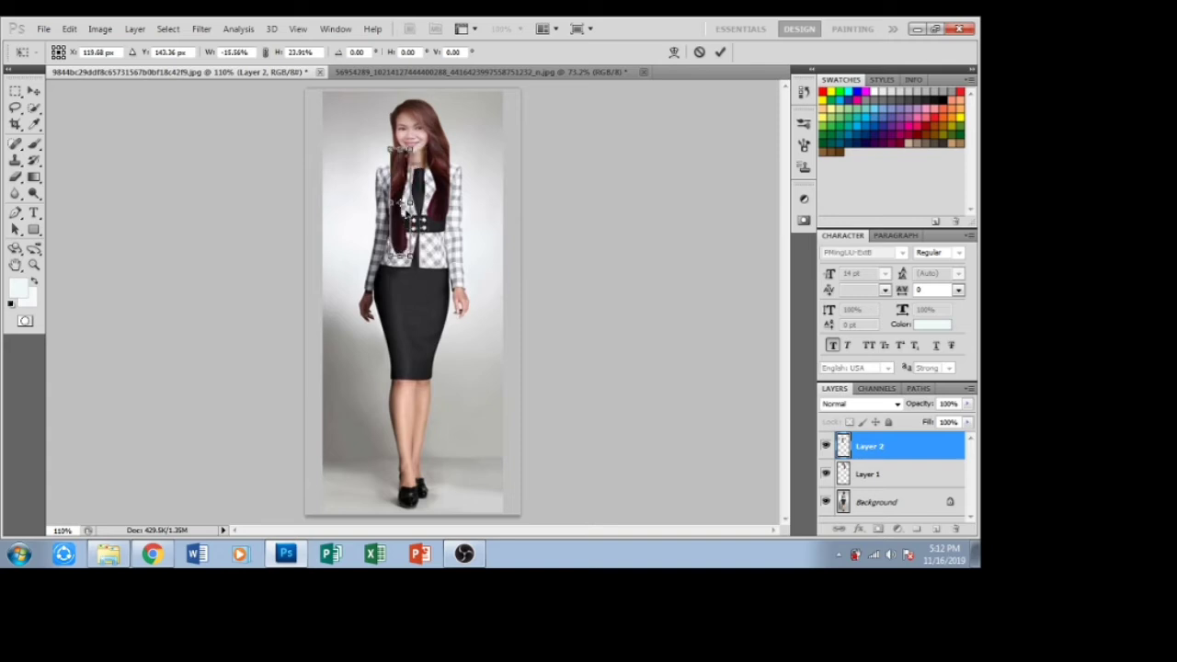
drag(402, 256, 402, 223)
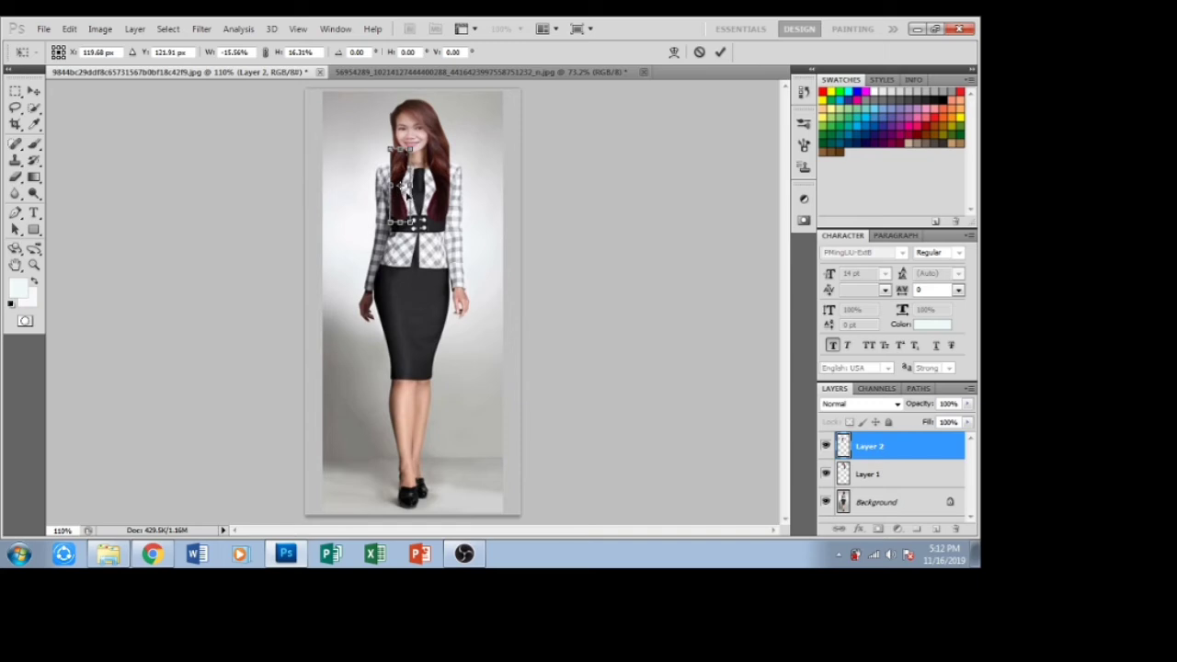
- Refine the hair lock to about 13.05% width and 15.41% height at X 122.76 px, Y 119.35 px, and apply the transformation
scroll(406, 189, up, 4)
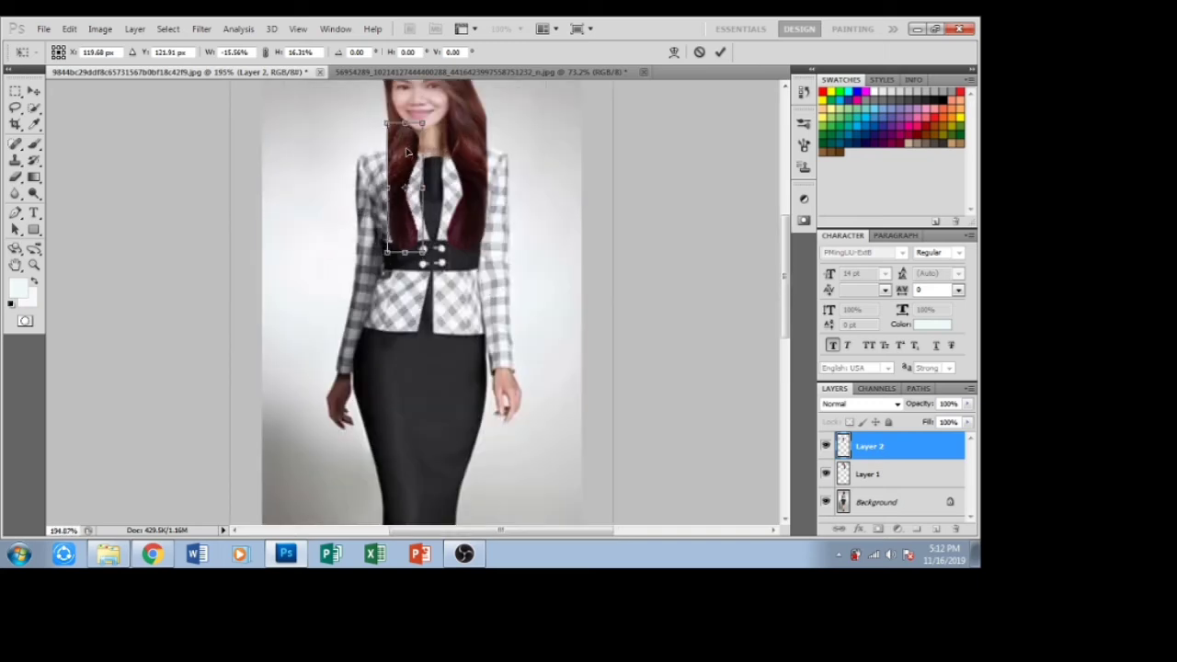
scroll(428, 186, up, 2)
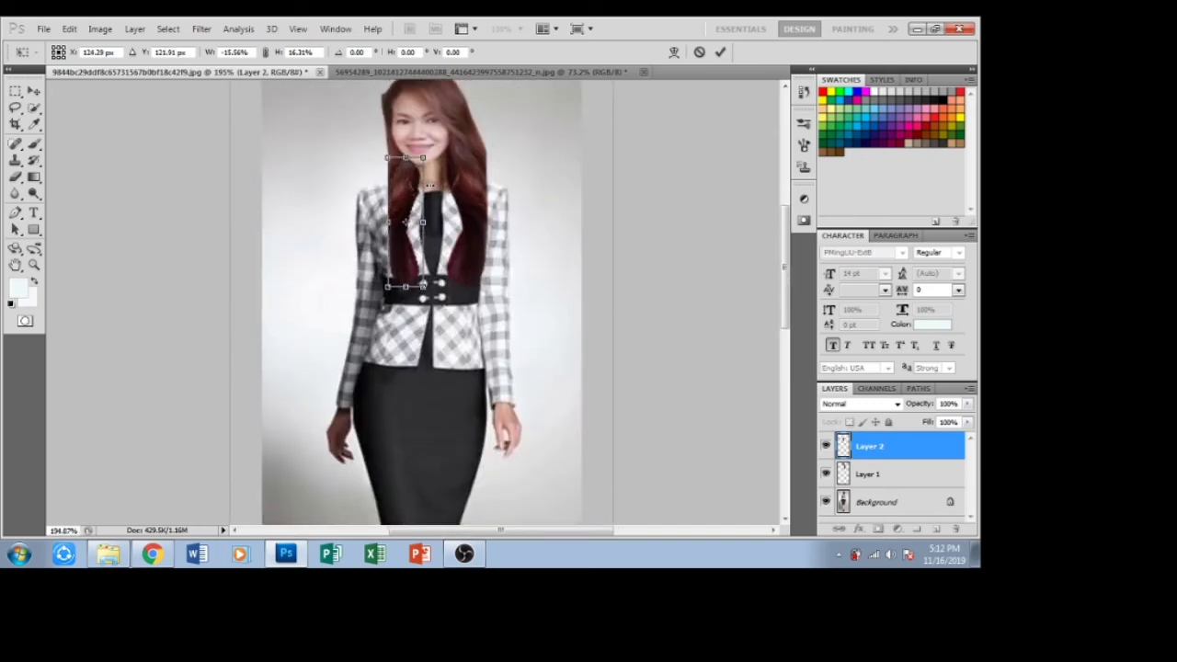
scroll(429, 185, up, 1)
drag(421, 247, 411, 215)
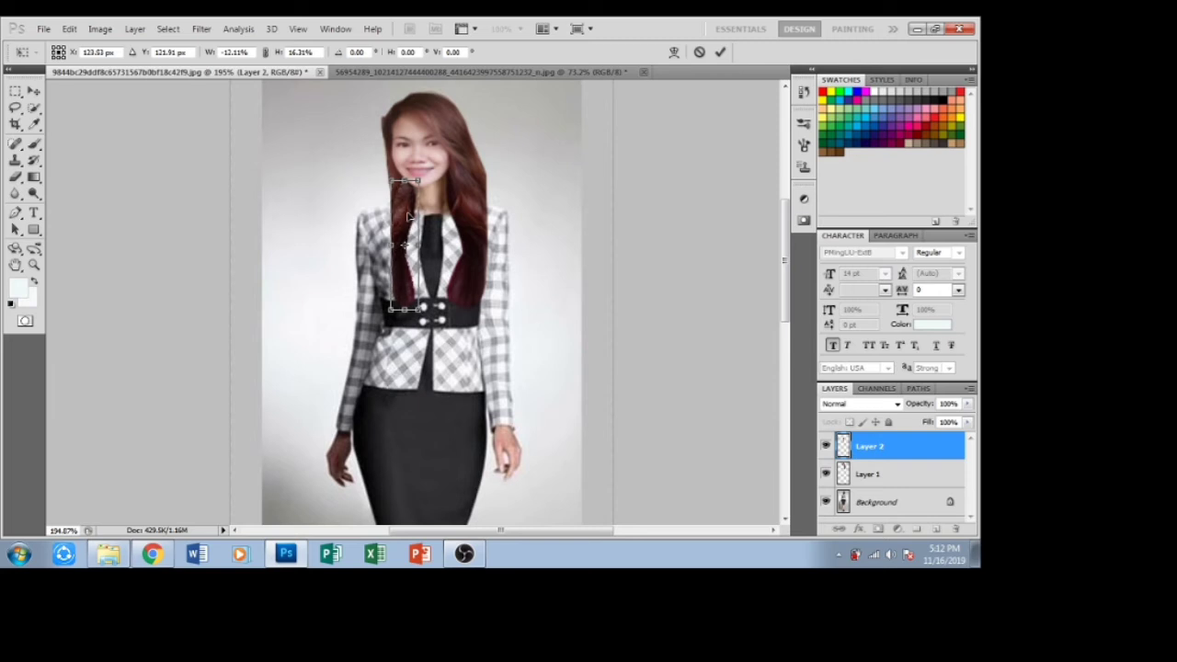
scroll(437, 235, down, 1)
scroll(437, 234, up, 1)
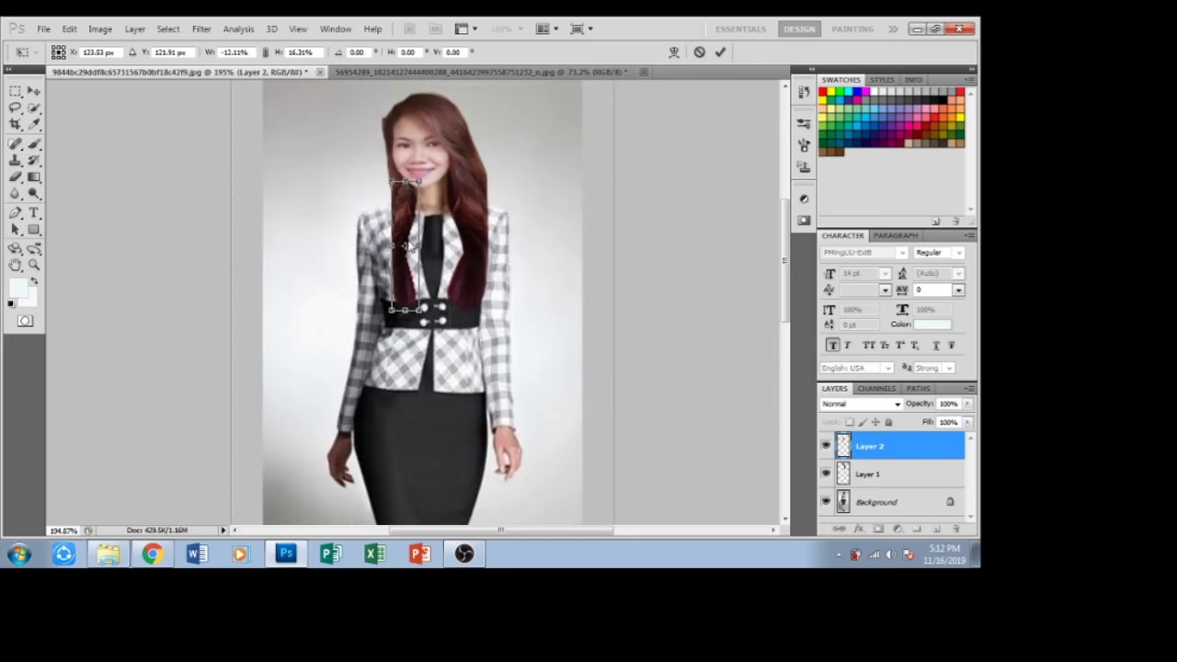
drag(395, 309, 389, 302)
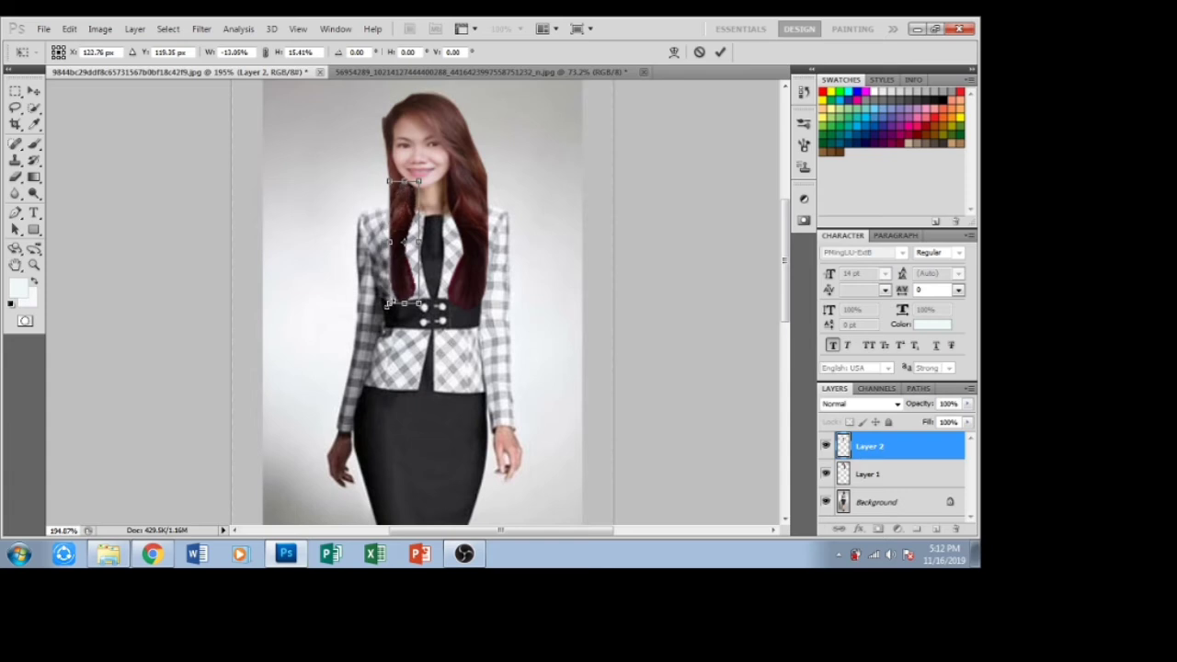
scroll(406, 241, up, 1)
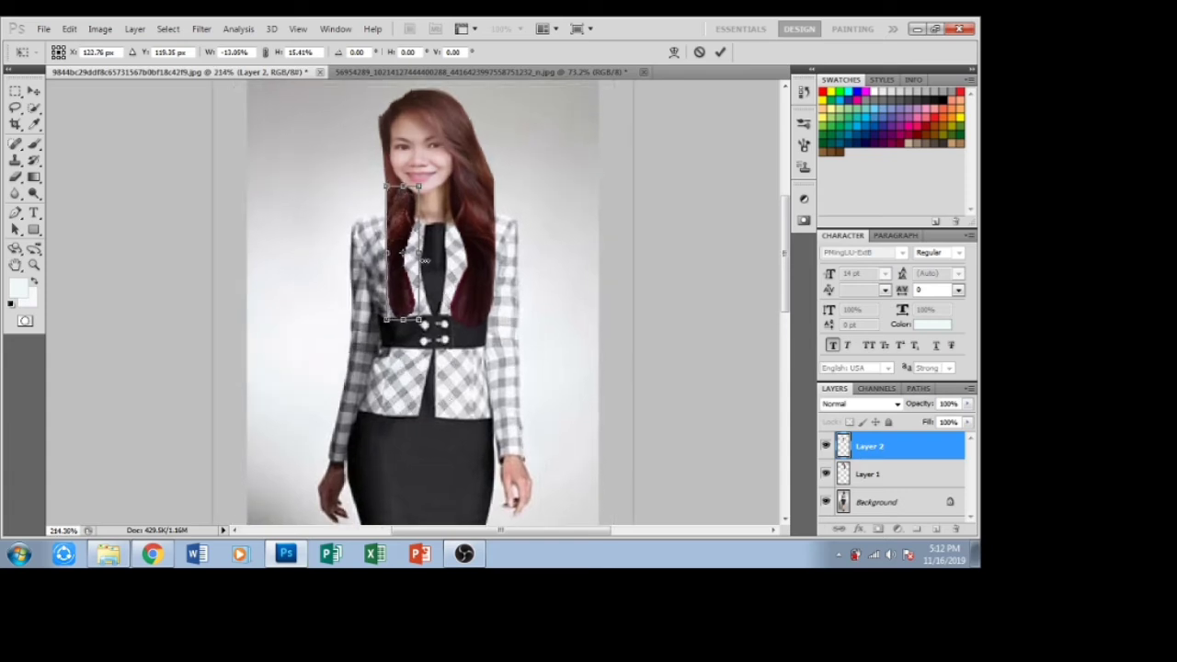
click(34, 94)
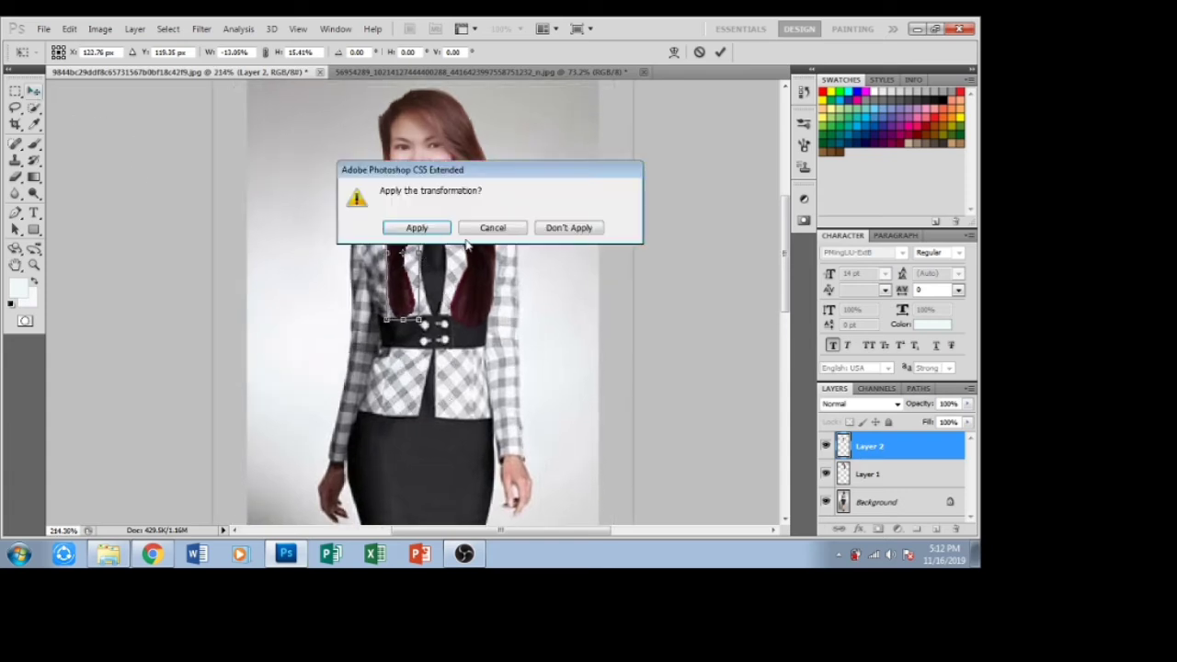
click(422, 227)
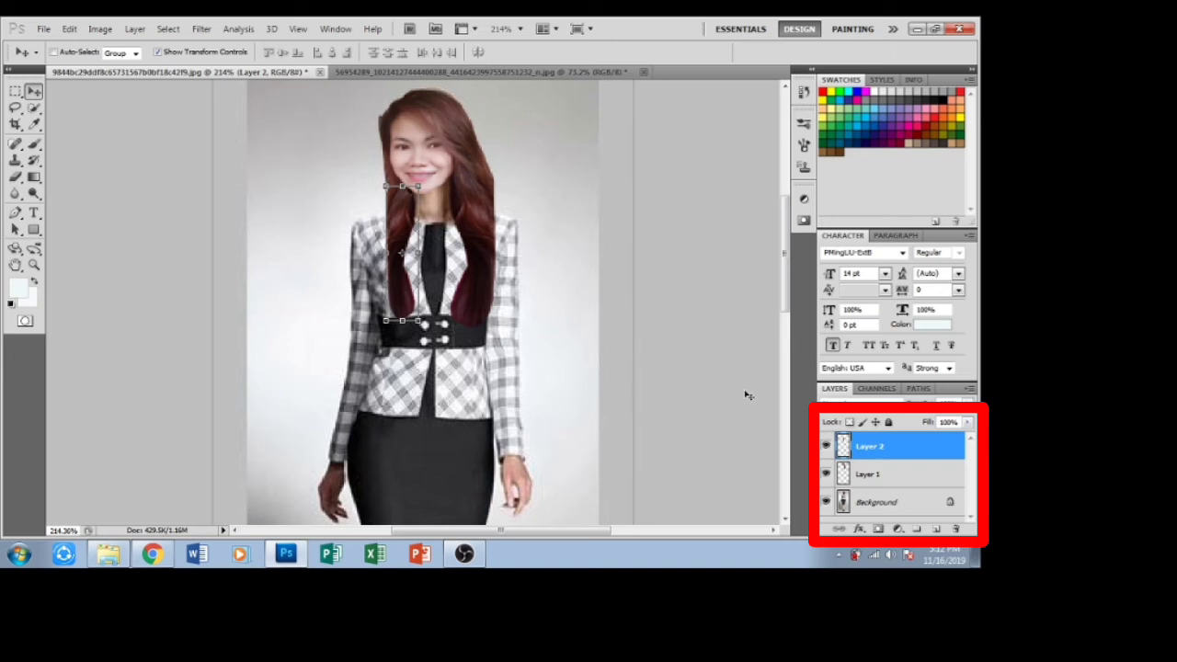
- Trim the inner edge and lower tips of the long hair on Layer 1 with a size 2 Eraser
click(886, 474)
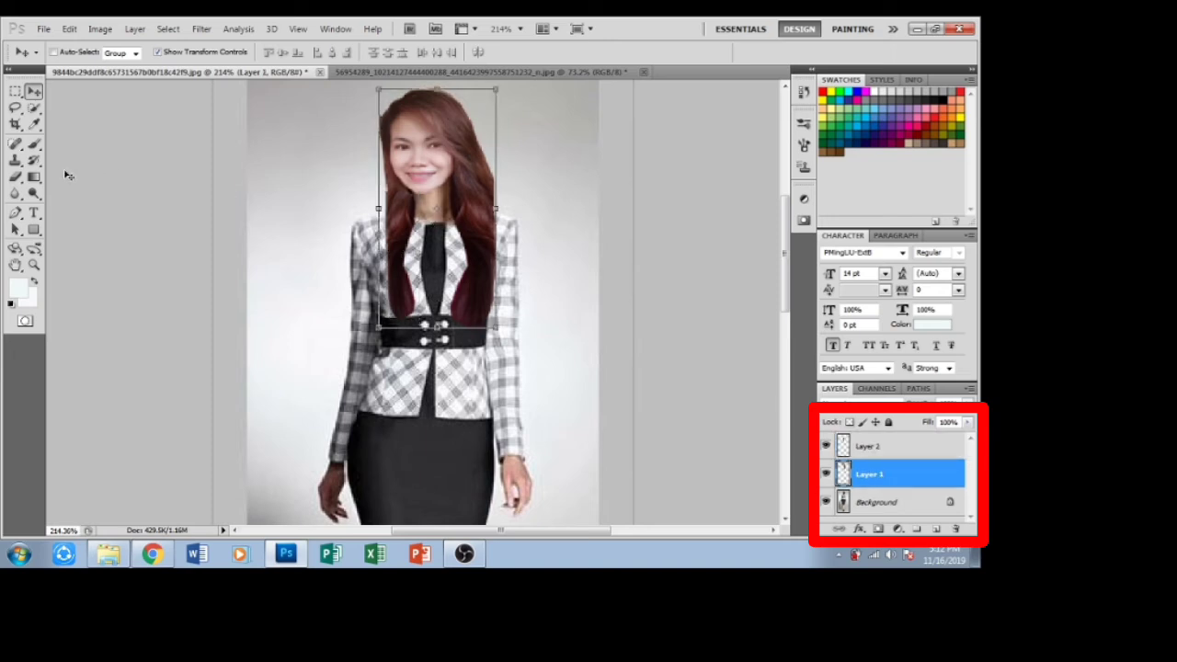
click(15, 177)
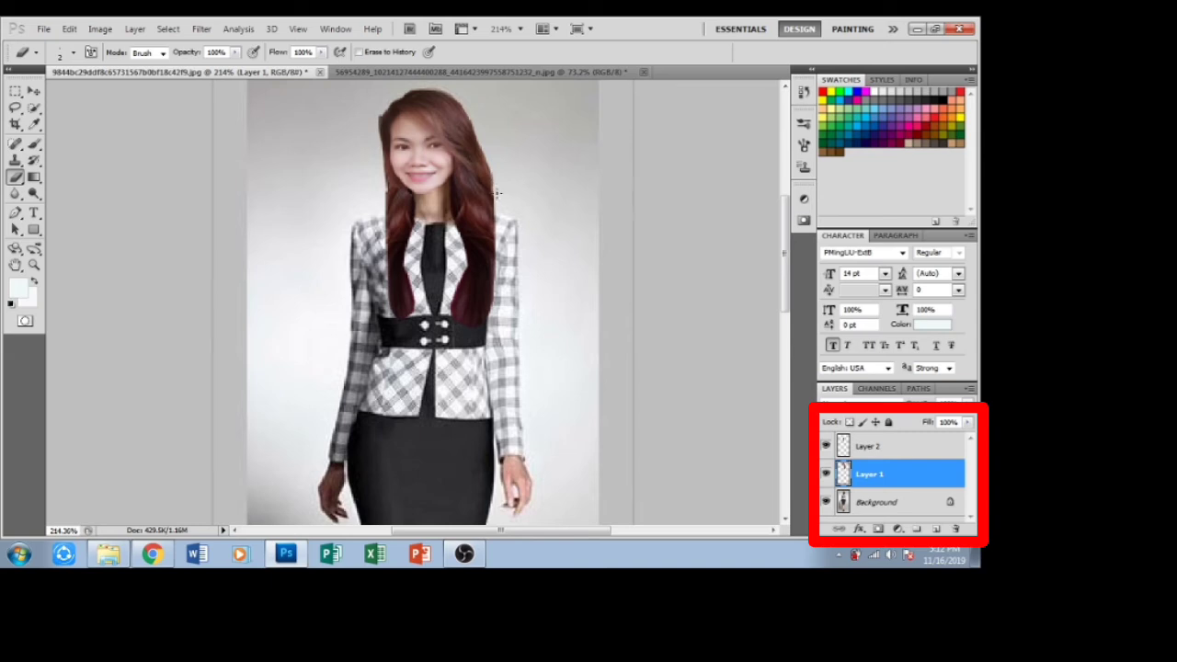
scroll(525, 194, down, 2)
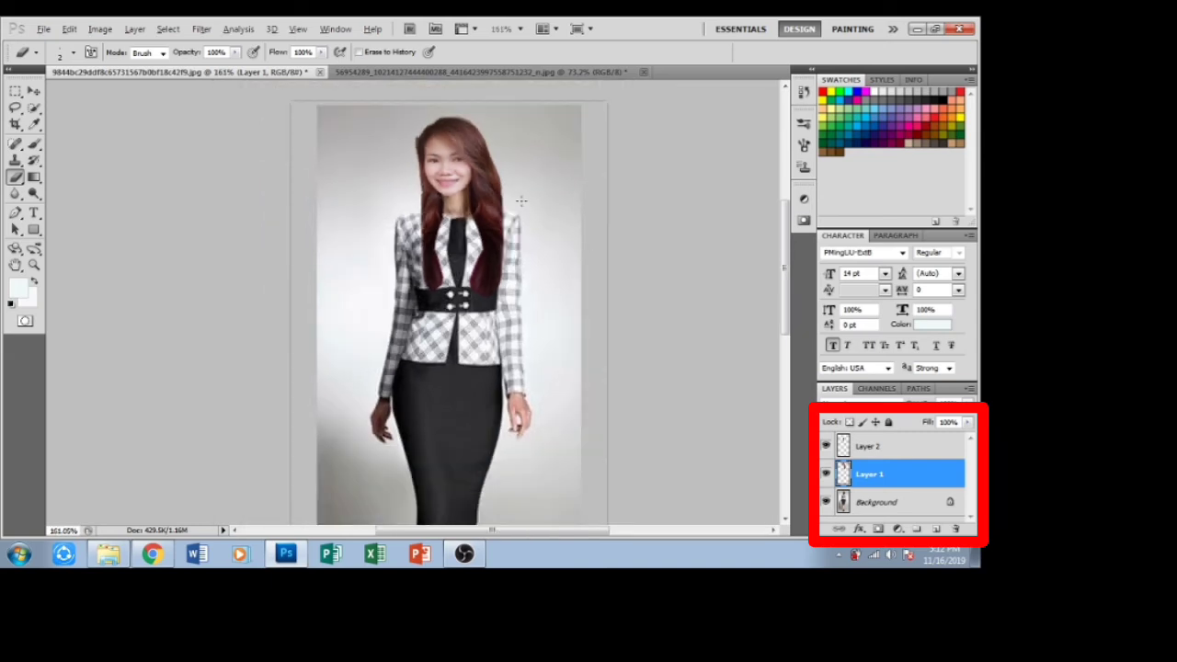
scroll(522, 198, up, 3)
scroll(468, 320, up, 2)
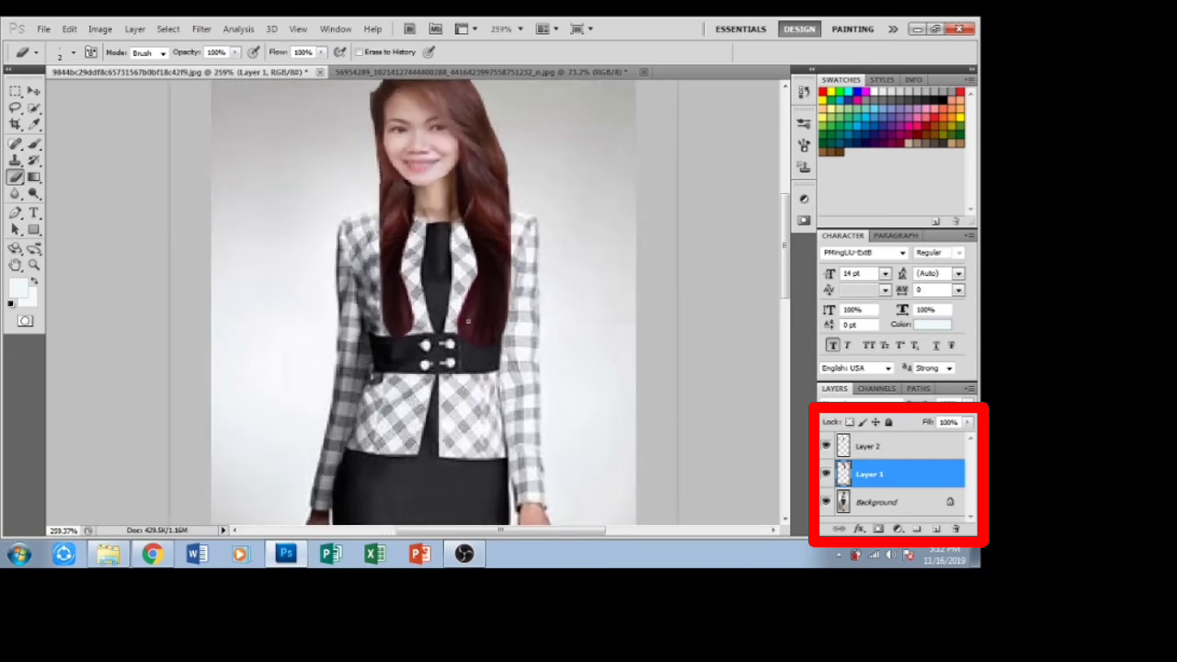
mouse_move(463, 317)
mouse_down()
mouse_move(469, 276)
mouse_move(467, 316)
mouse_move(484, 278)
mouse_move(465, 340)
mouse_move(467, 290)
mouse_move(465, 329)
mouse_move(478, 287)
mouse_move(469, 335)
mouse_move(468, 291)
mouse_move(459, 333)
mouse_move(460, 299)
mouse_move(467, 337)
mouse_move(471, 305)
mouse_up()
key(ctrl+z)
key(ctrl+z)
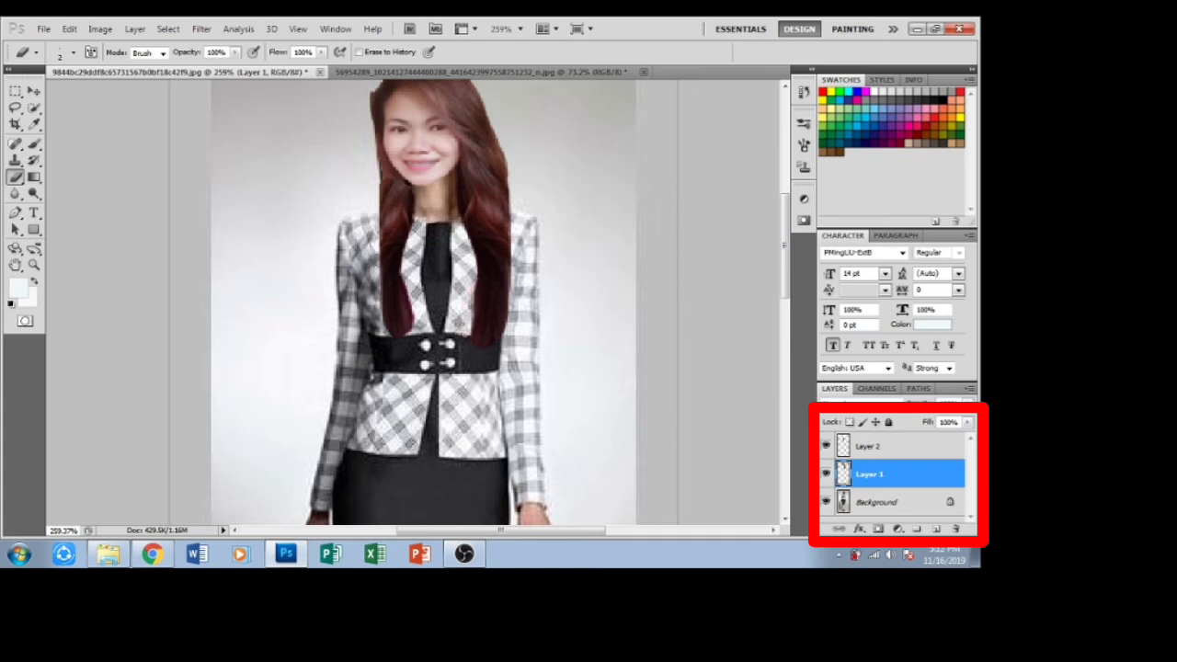
drag(485, 341, 509, 295)
- Erase the excess inner edge and tip of the added hair lock on Layer 2
click(885, 449)
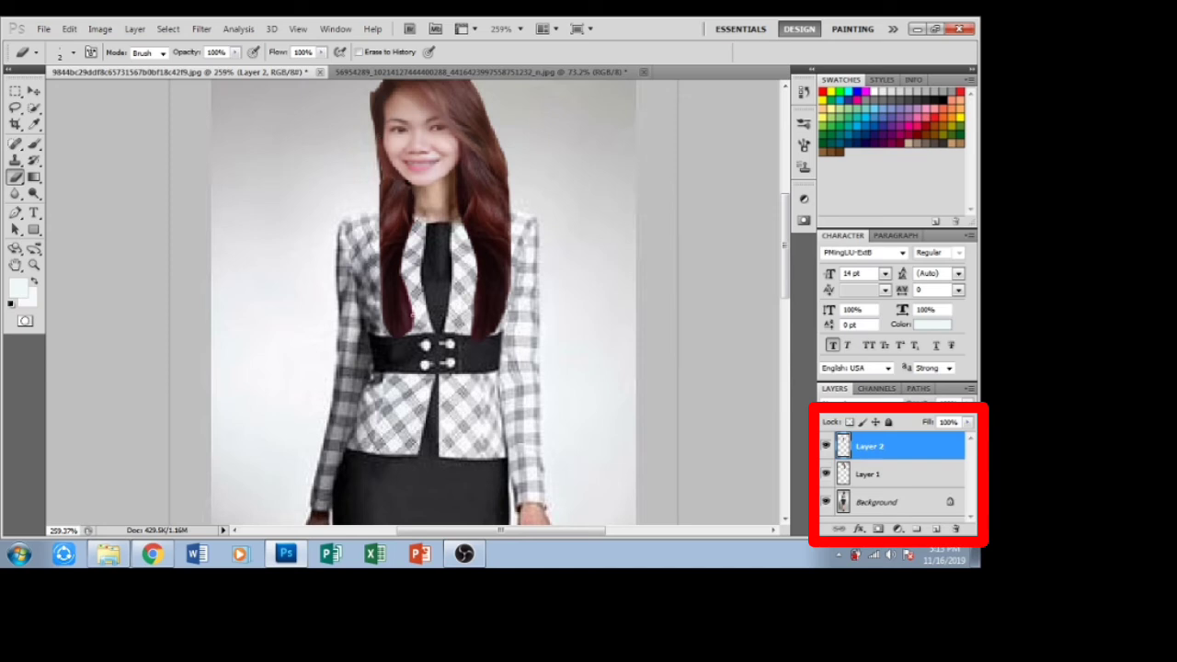
drag(410, 299, 413, 327)
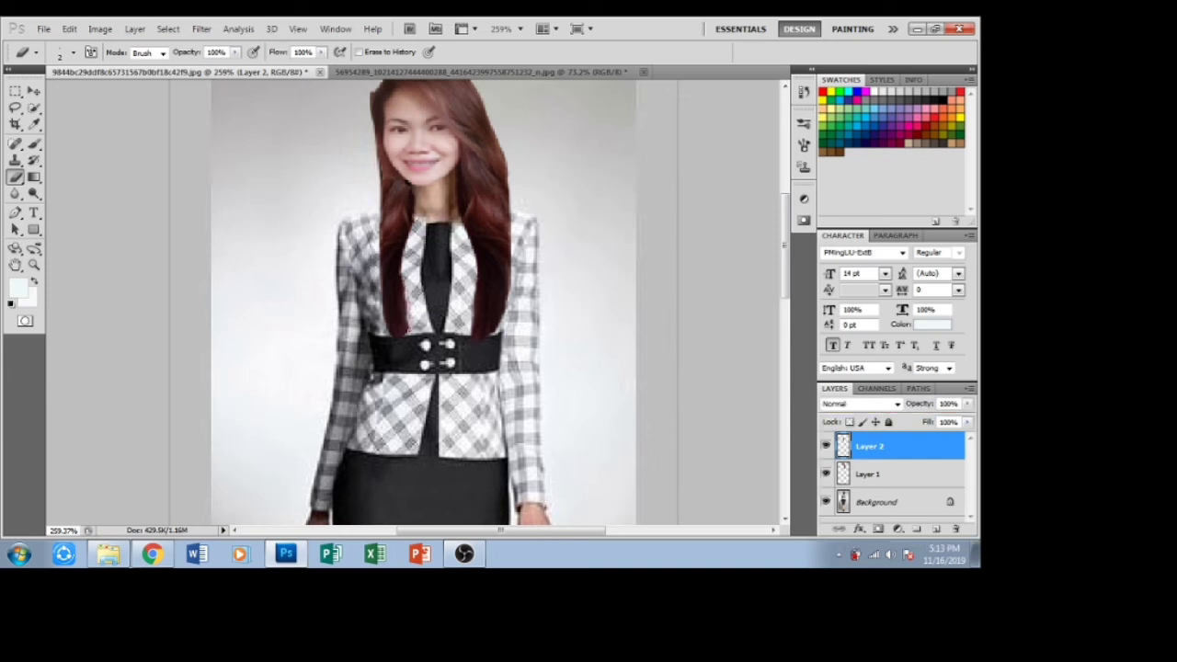
- Erase the leftover fringe along the lower inner edge of the added hair lock on Layer 2
drag(407, 312, 404, 287)
scroll(427, 247, down, 4)
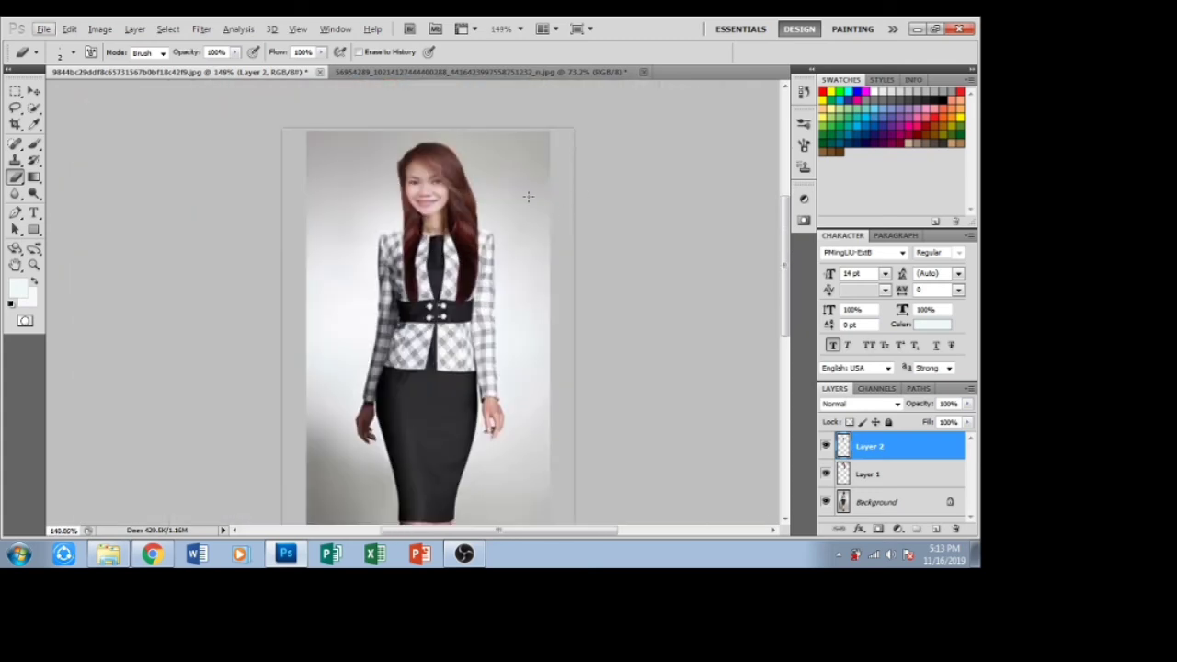
scroll(384, 178, up, 4)
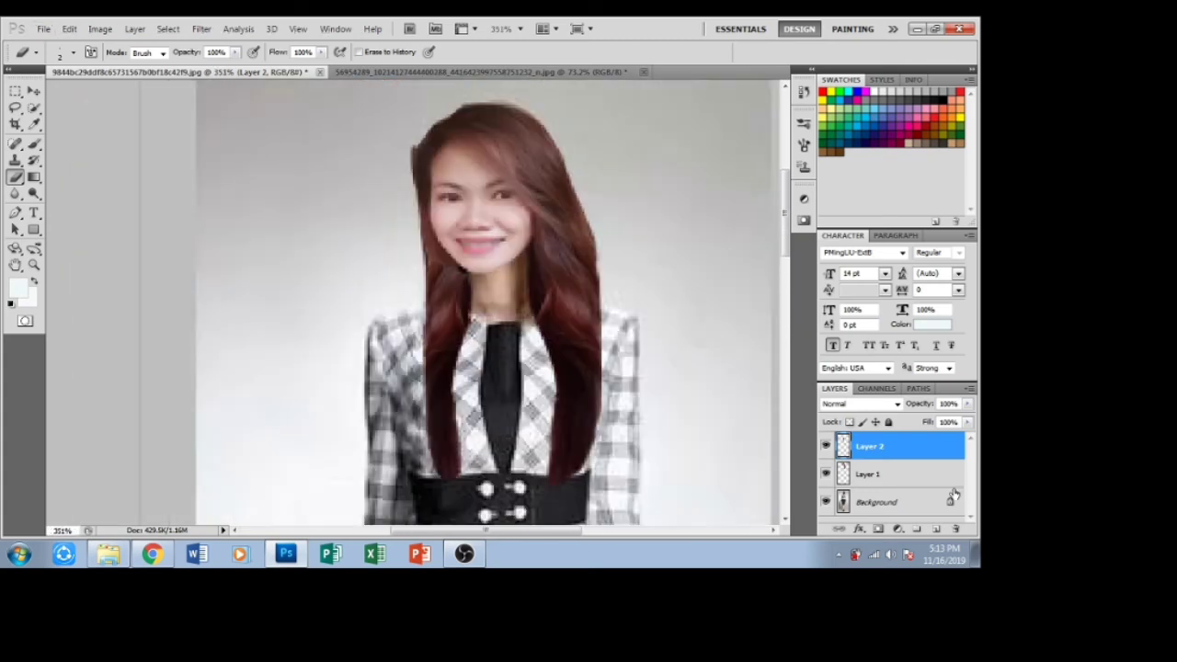
- Erase the rough outer hair edge beside the forehead on Layer 1
click(883, 502)
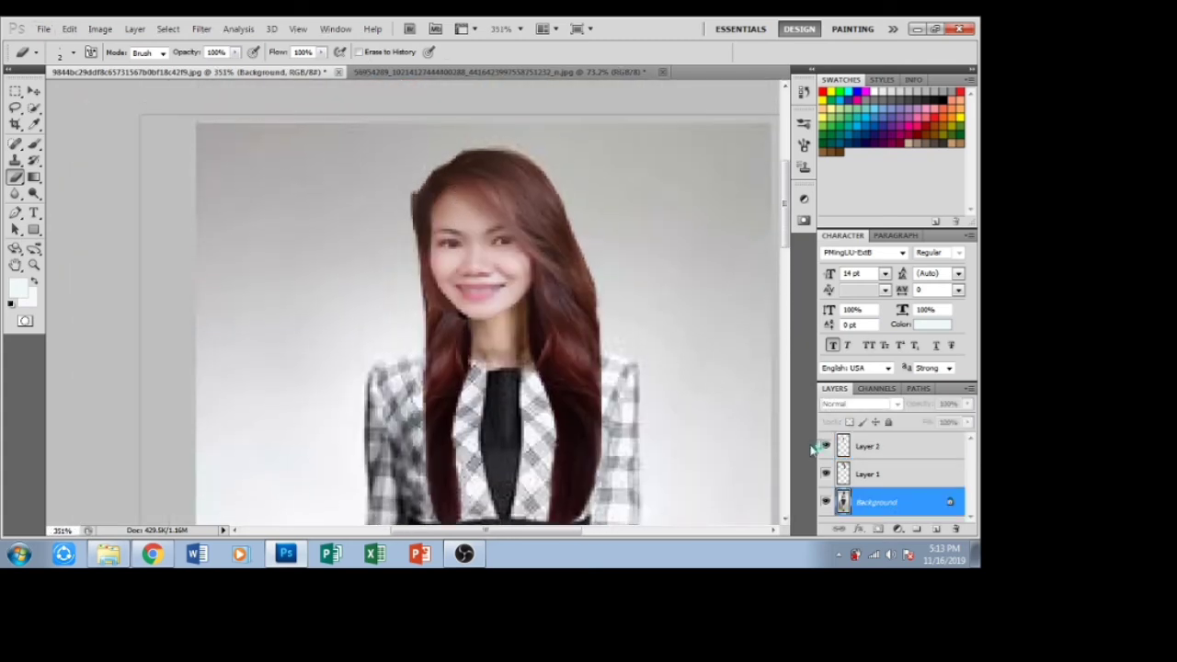
click(865, 476)
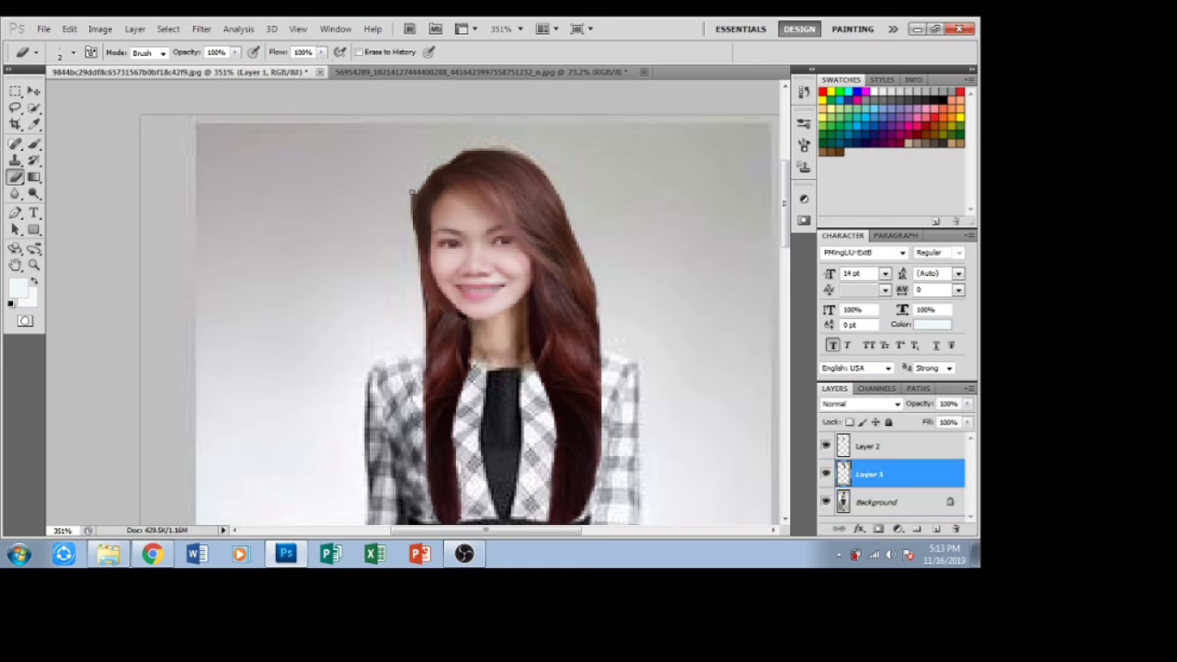
drag(410, 222, 424, 175)
scroll(573, 186, down, 2)
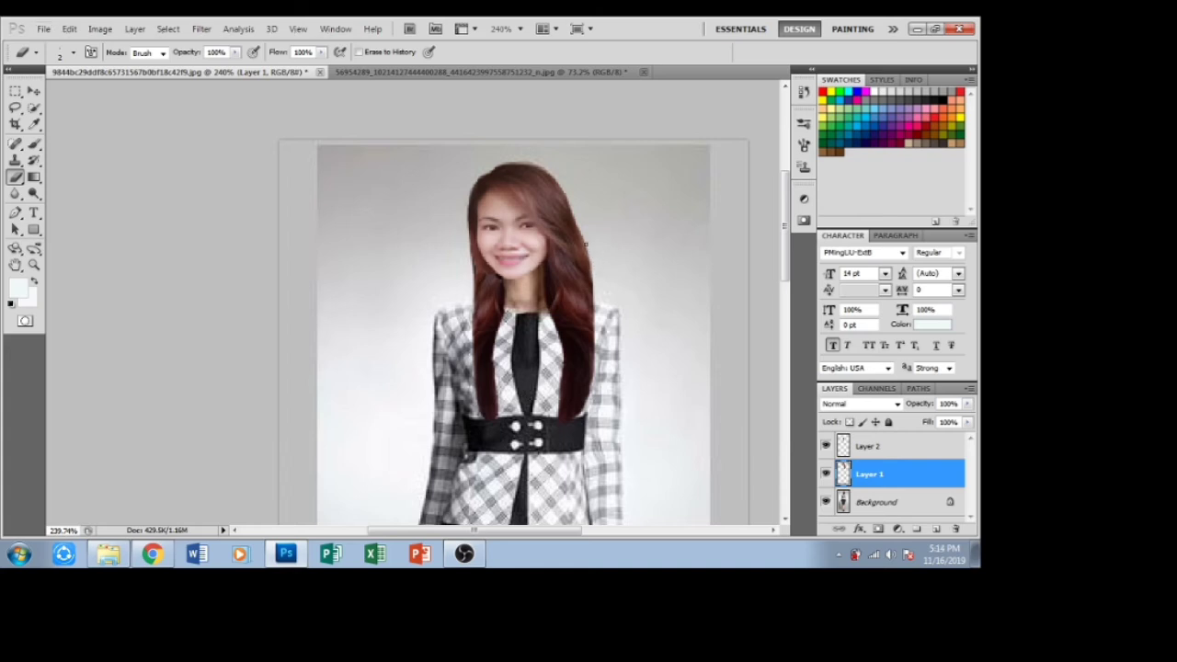
scroll(585, 244, down, 3)
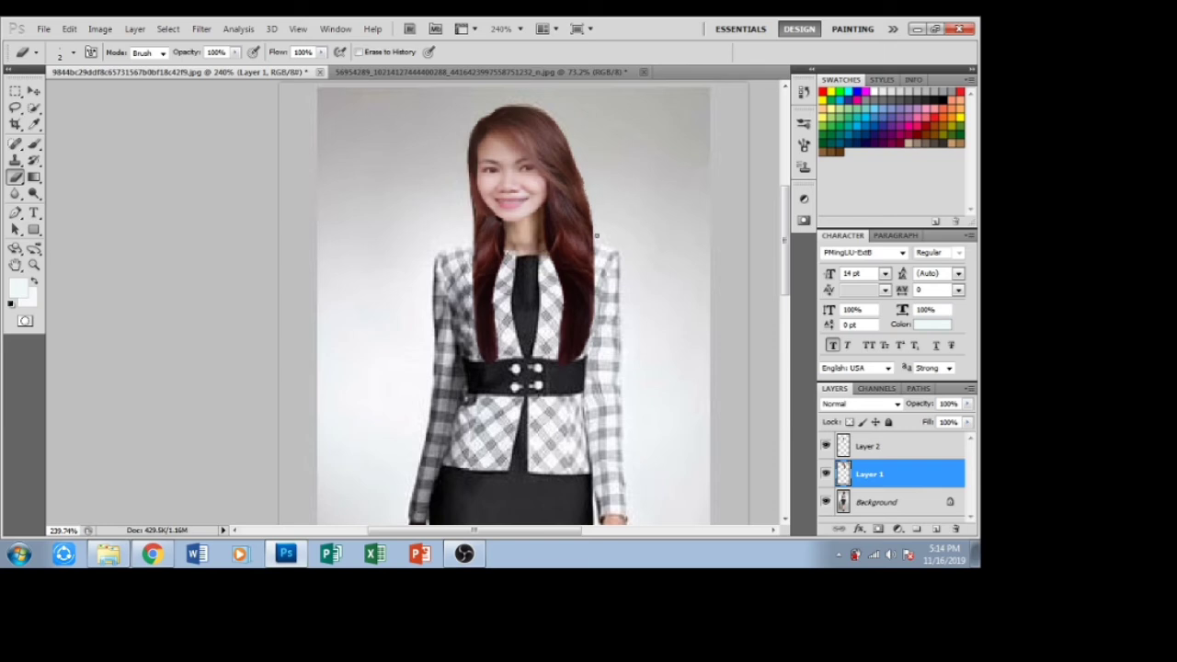
scroll(593, 186, down, 1)
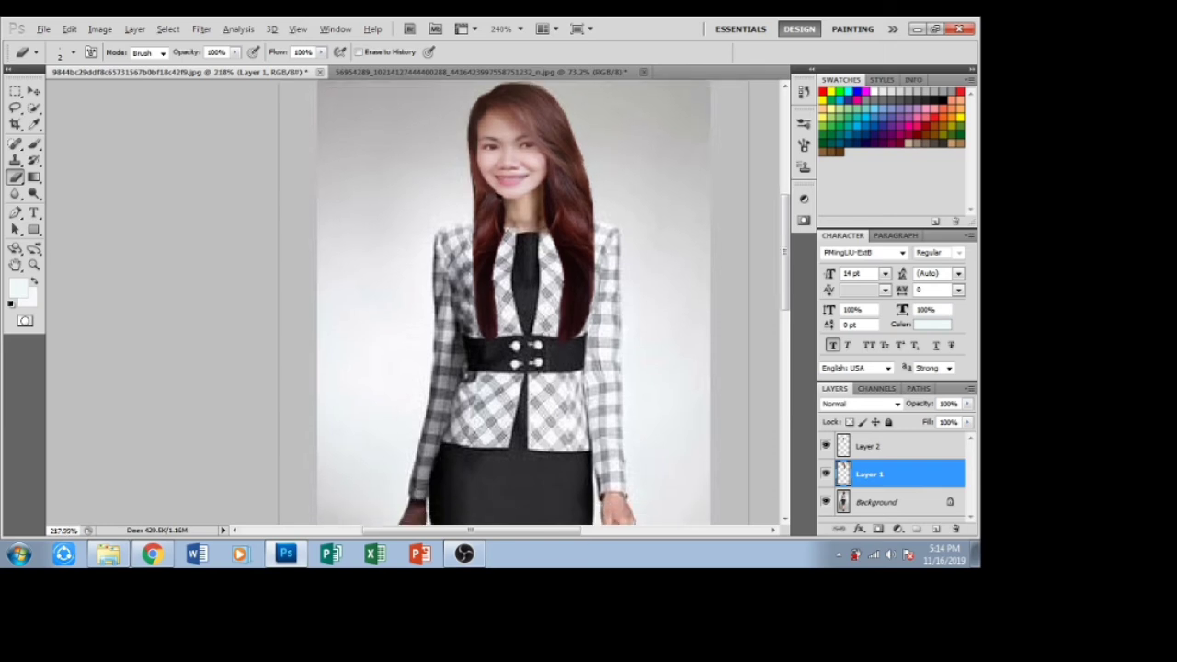
scroll(607, 181, down, 2)
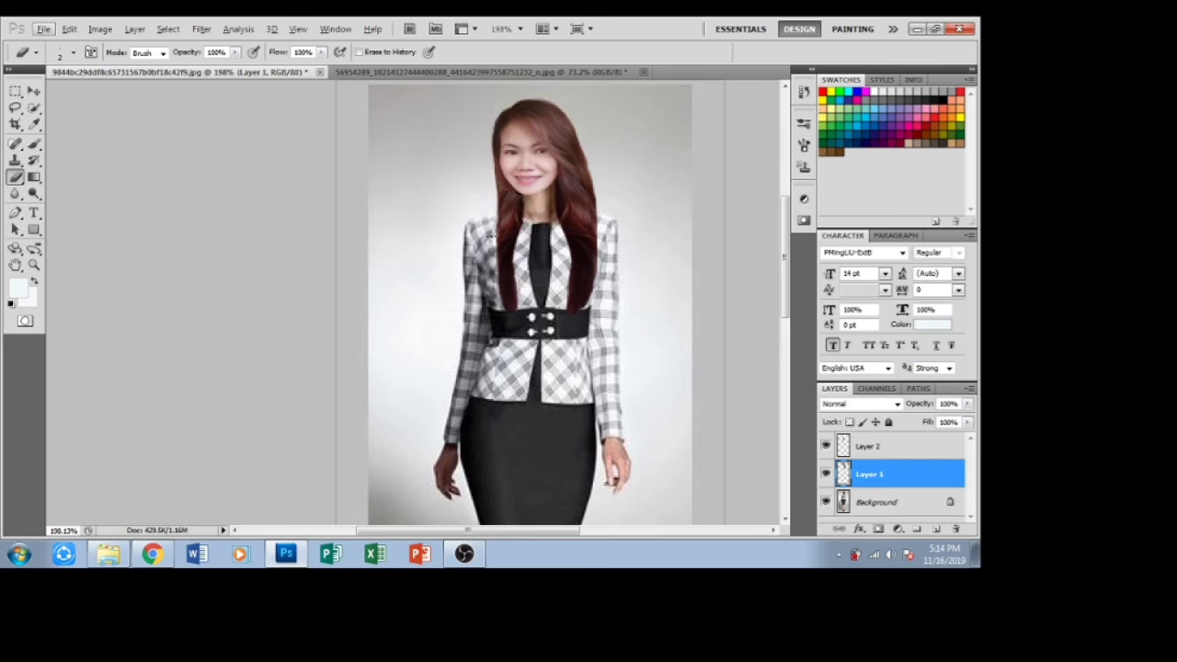
scroll(490, 236, down, 1)
scroll(480, 254, up, 3)
scroll(483, 256, up, 3)
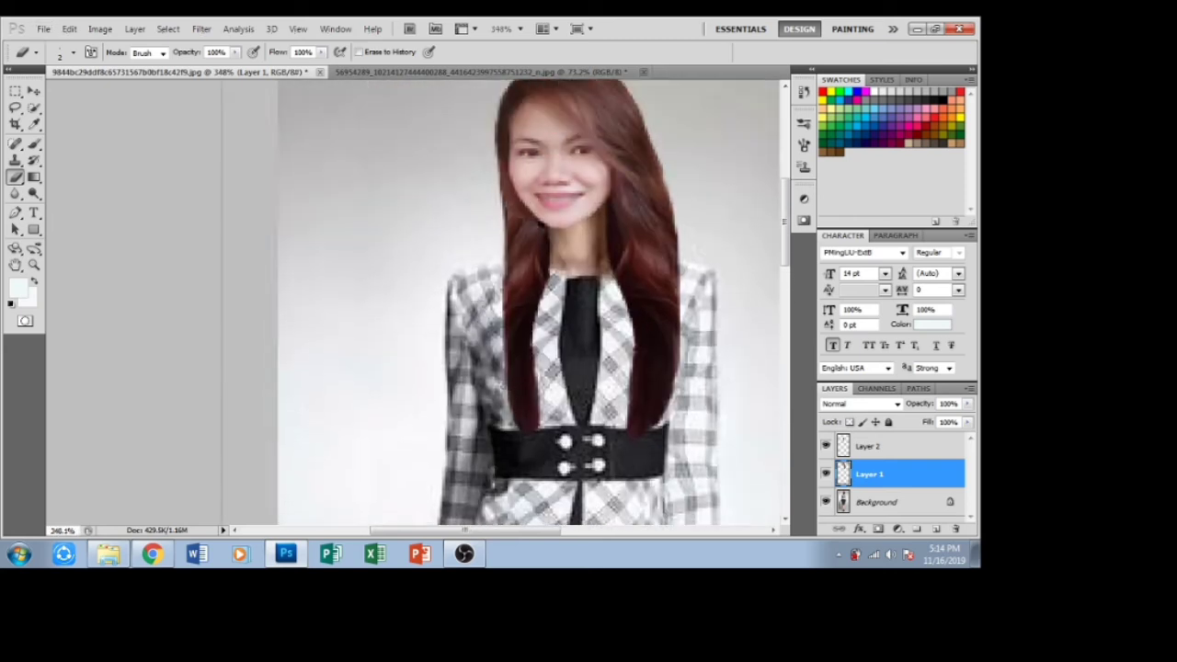
click(14, 145)
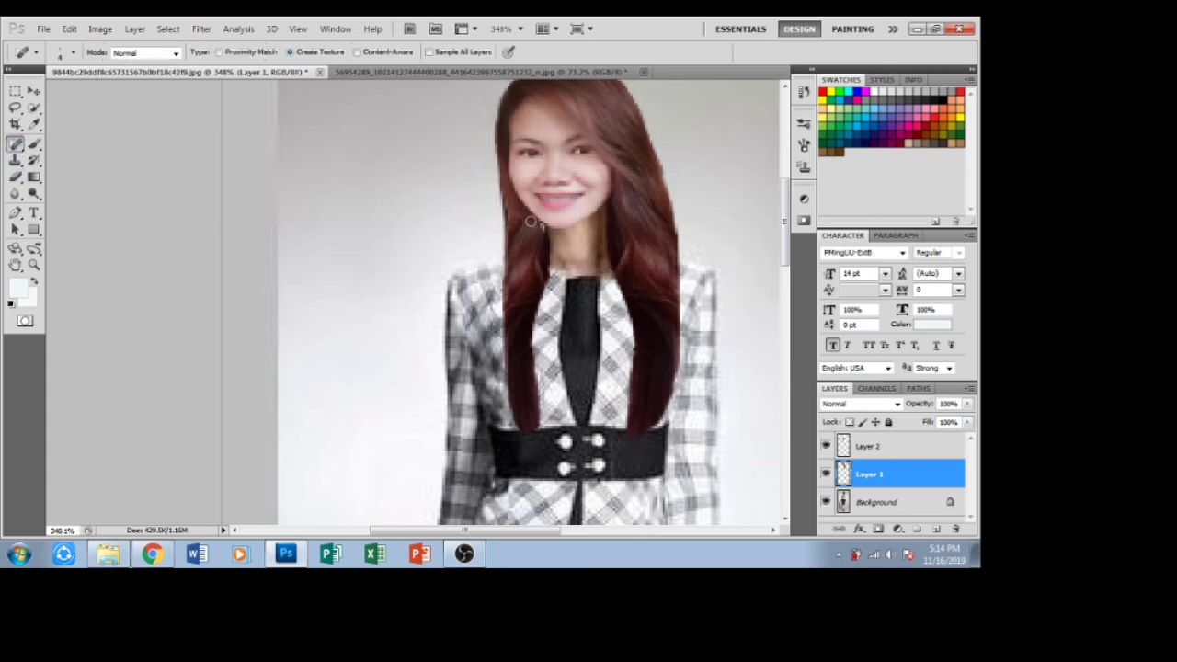
click(873, 501)
click(869, 451)
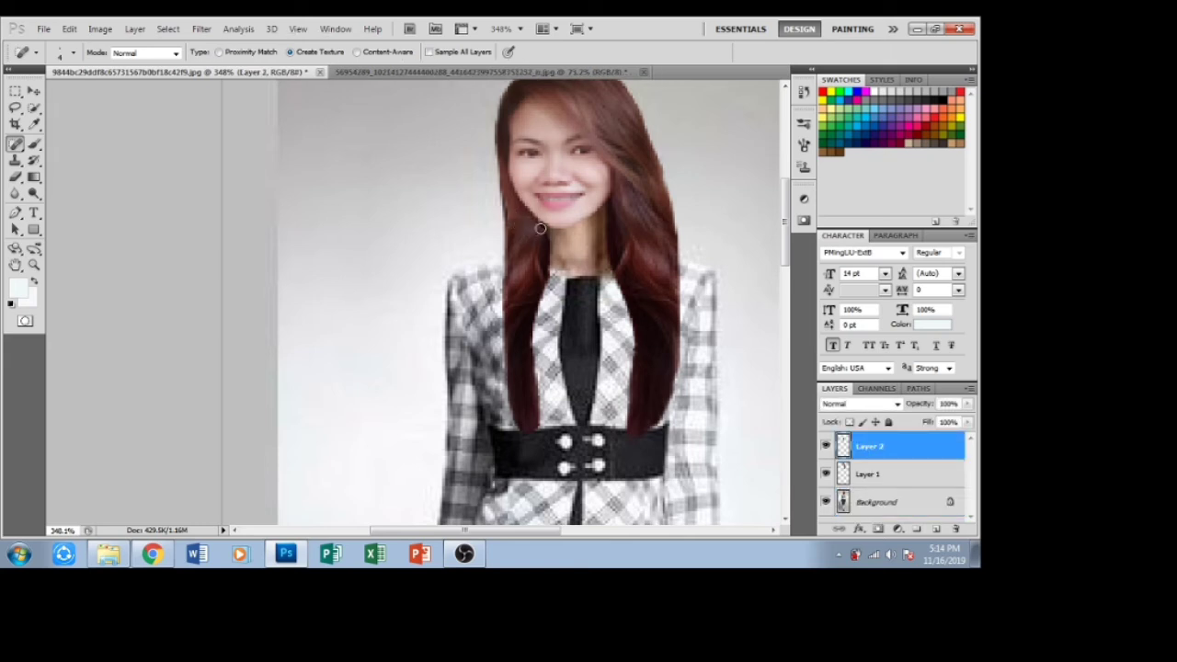
key(ctrl+0)
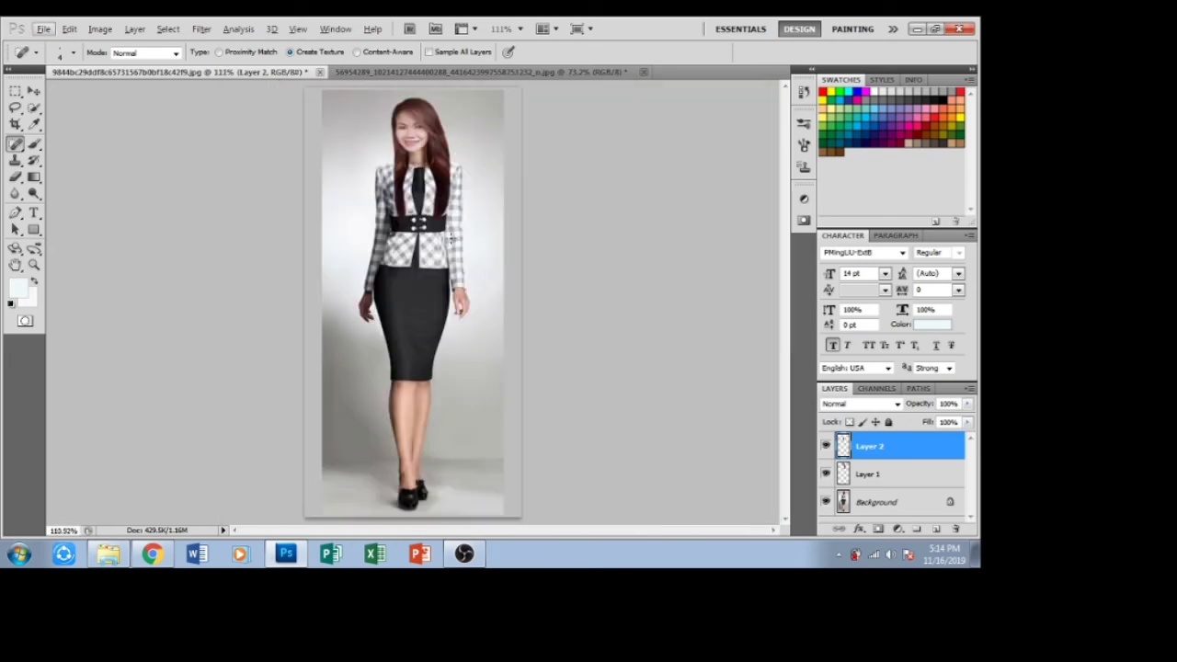
key(ctrl+z)
key(ctrl+z)
- Nudge the head on Layer 1 two pixels to the right and one pixel down
click(33, 91)
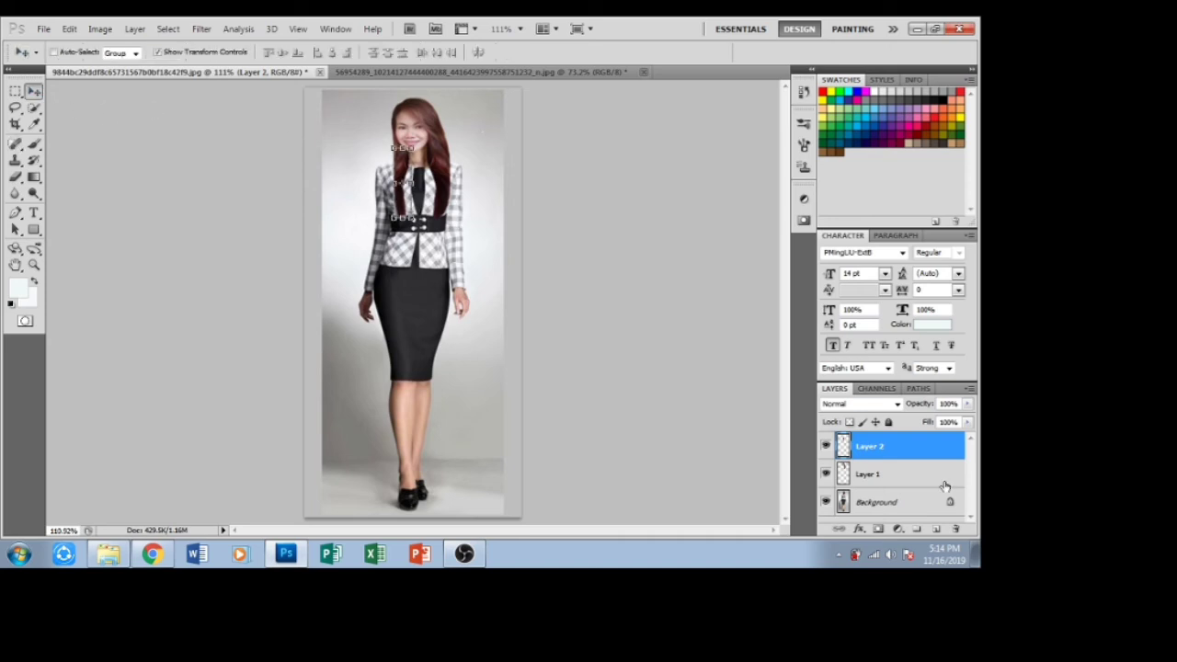
click(898, 509)
click(878, 475)
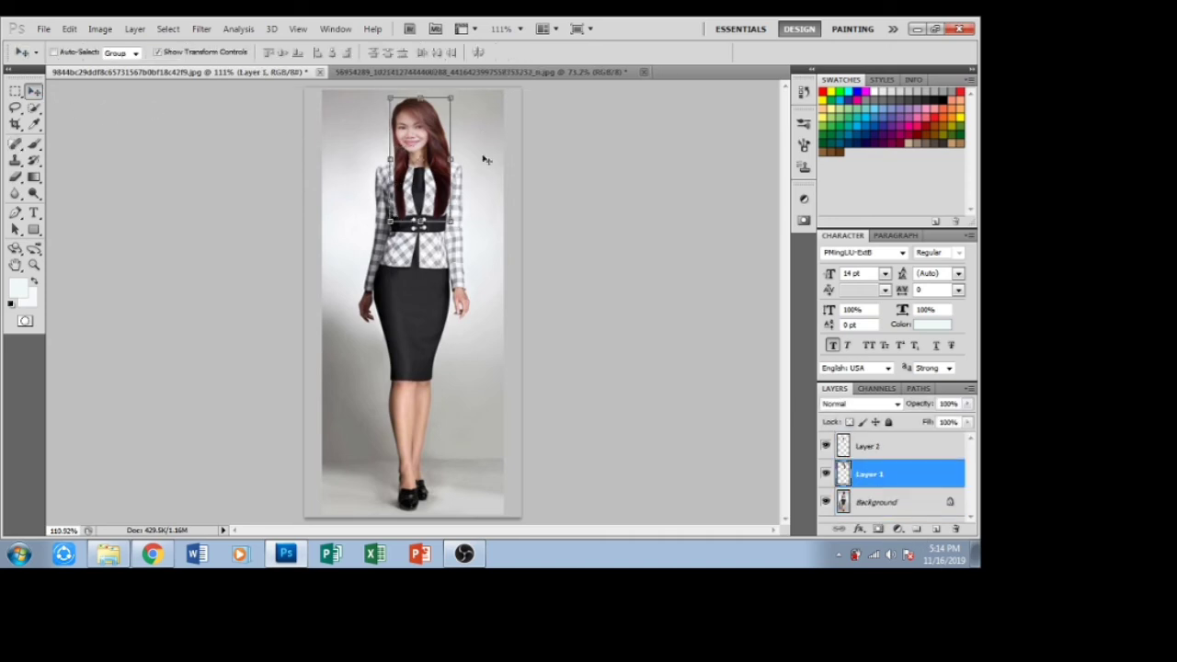
key(Right)
key(Right)
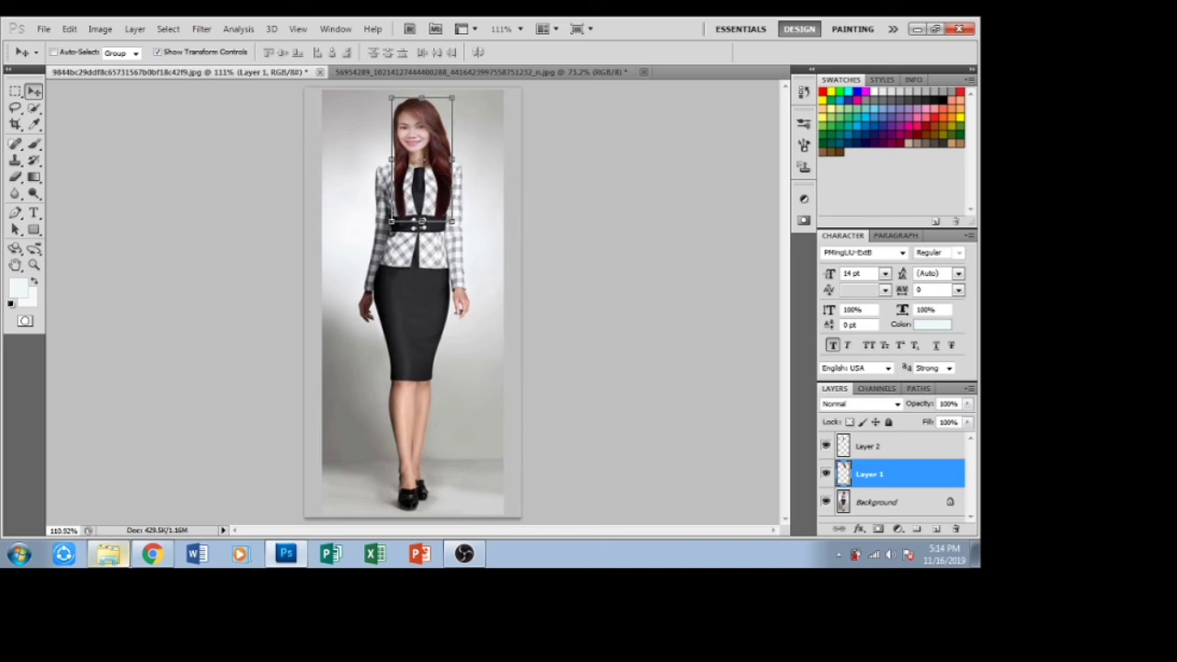
key(Down)
key(Down)
key(Down)
key(Down)
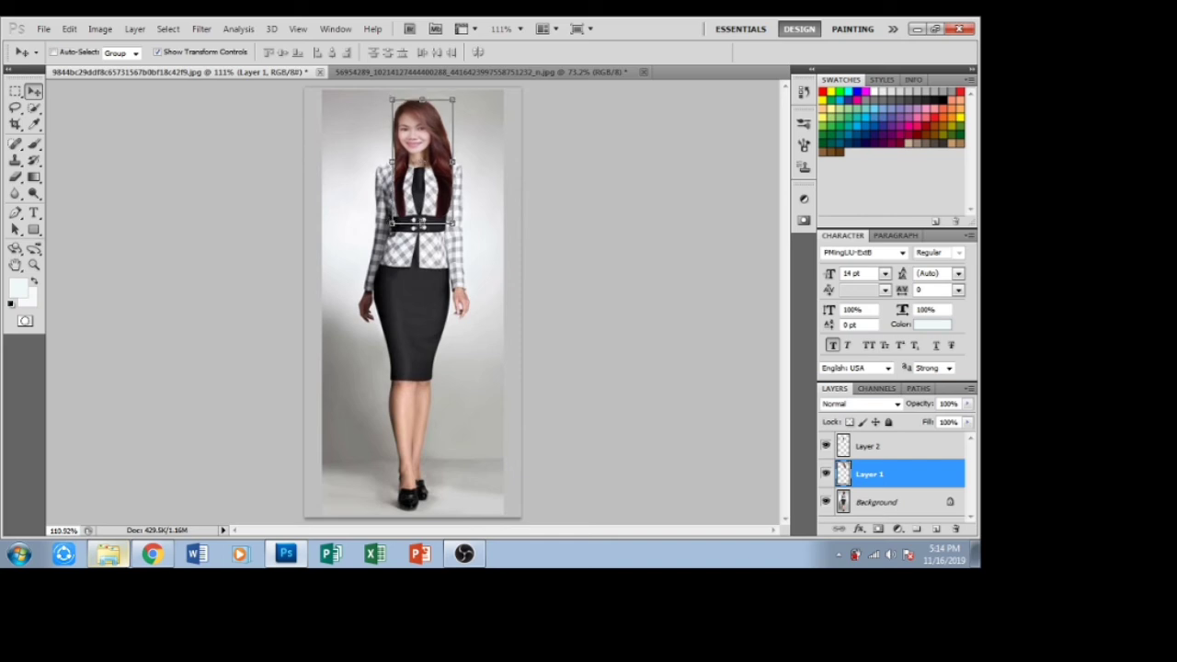
key(Up)
key(Up)
key(Up)
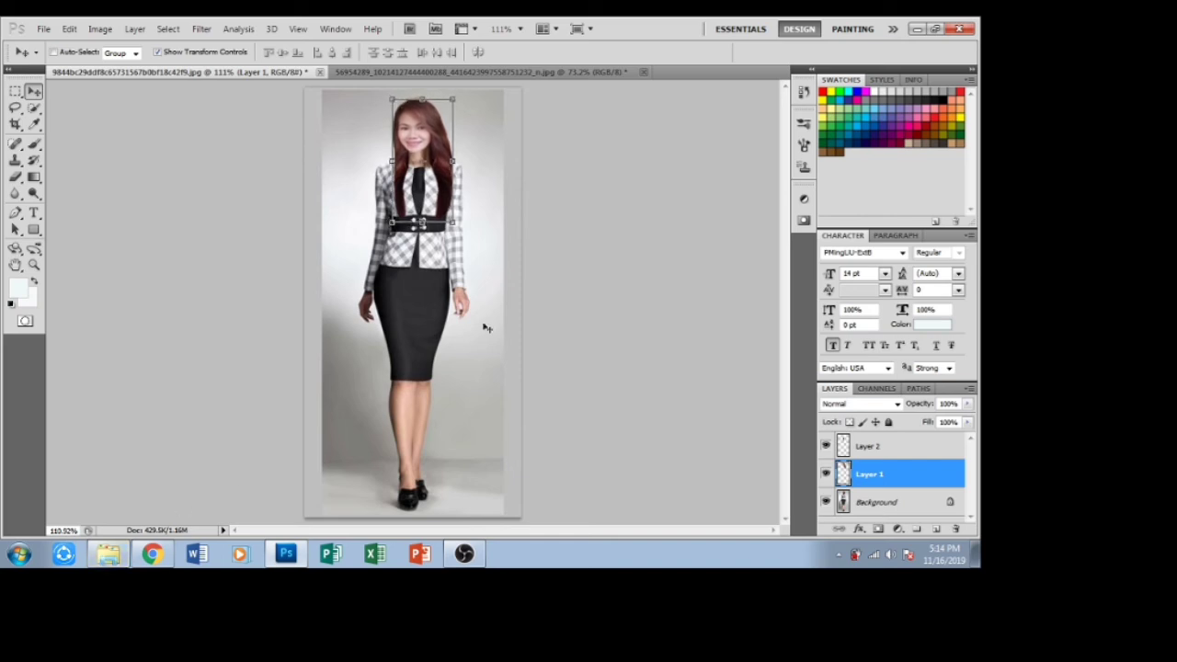
- Stretch the head on Layer 1 downward to about 107% height and apply the transformation
click(423, 224)
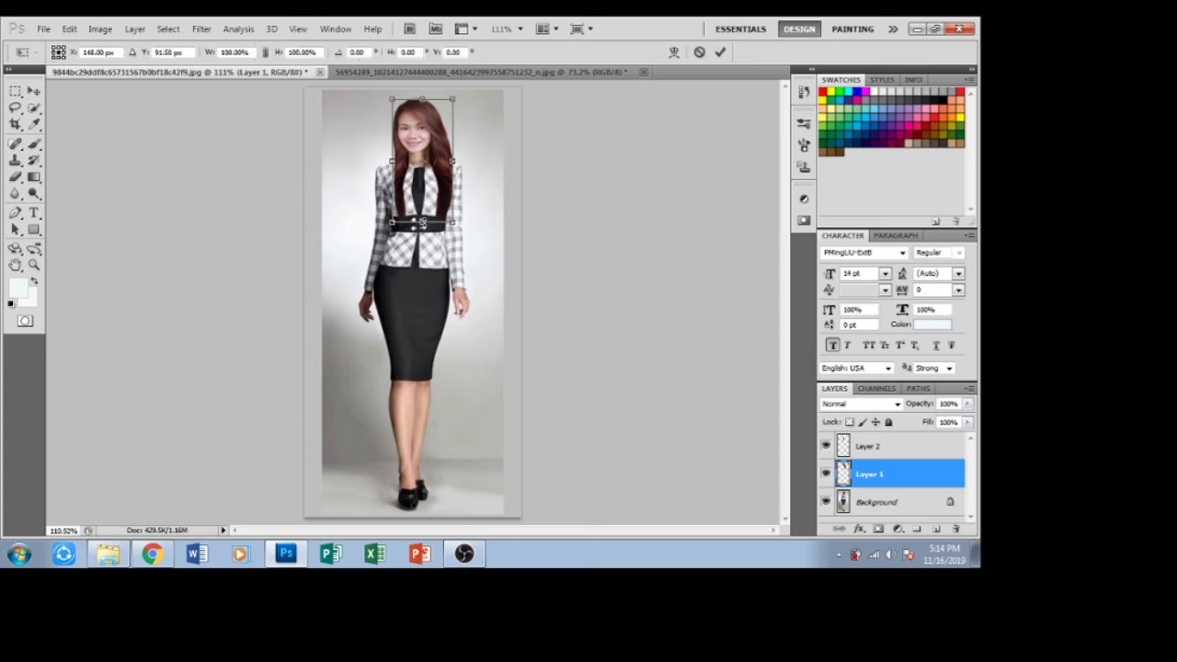
drag(422, 223, 420, 226)
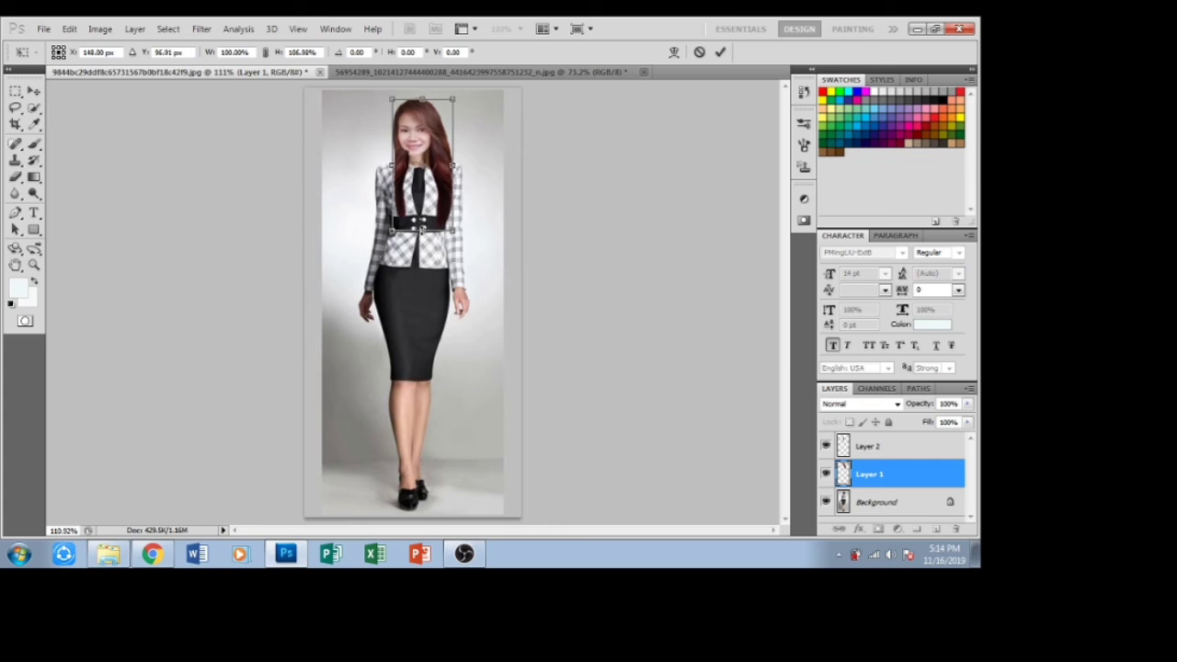
scroll(424, 221, down, 1)
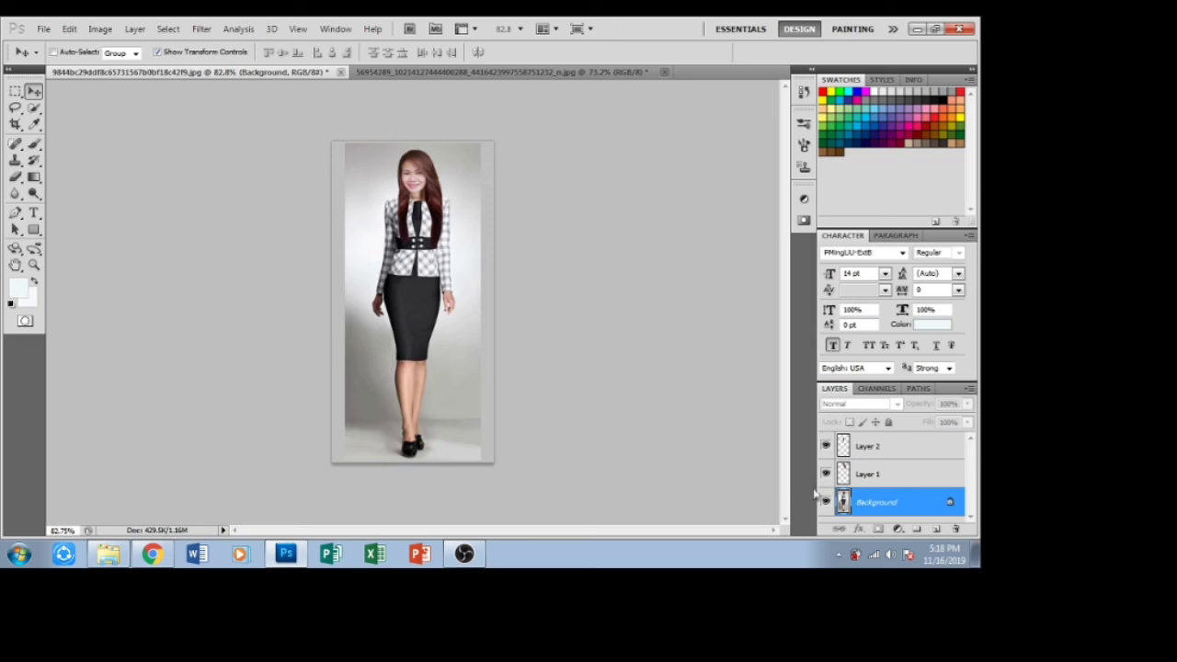
- Fine-tune the position of the head on Layer 1 over the collar with small nudges
click(842, 478)
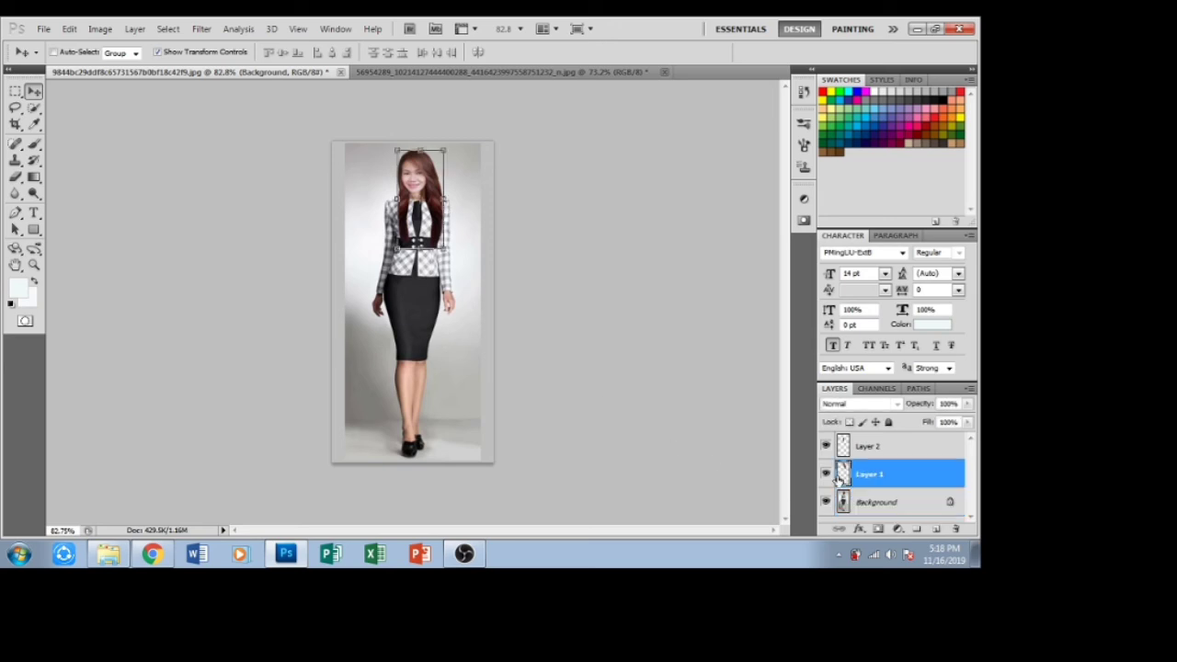
key(Left)
key(Left)
key(Left)
key(Left)
key(Down)
key(Down)
- Narrow the head on Layer 1 to about 92% width and apply the transformation
mouse_move(424, 198)
mouse_down()
mouse_move(460, 163)
mouse_move(425, 175)
mouse_move(419, 207)
mouse_move(428, 204)
mouse_move(409, 204)
mouse_move(438, 183)
mouse_move(424, 183)
mouse_move(440, 198)
mouse_up()
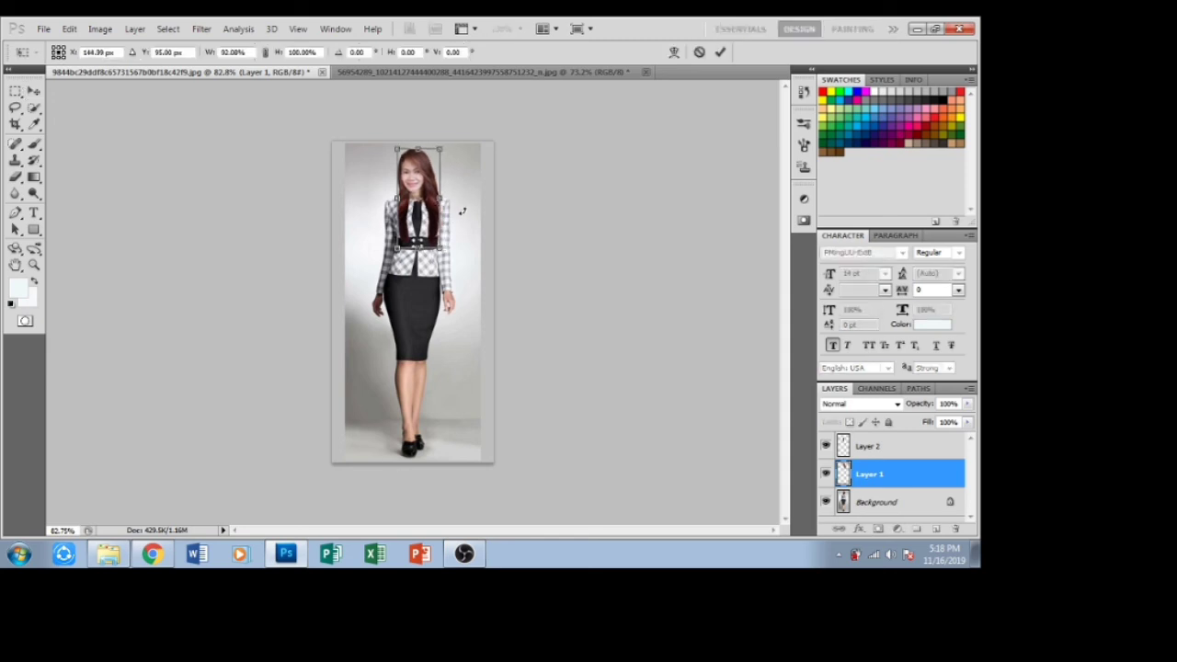
click(33, 90)
click(419, 232)
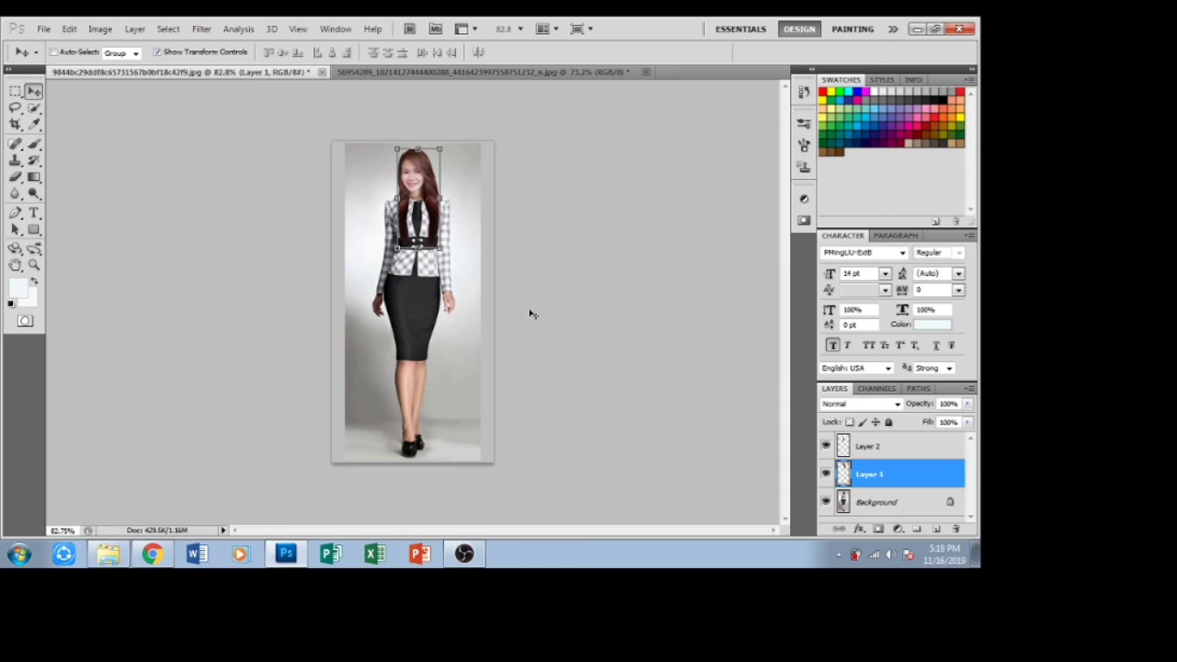
click(892, 504)
scroll(579, 251, up, 2)
scroll(577, 258, down, 2)
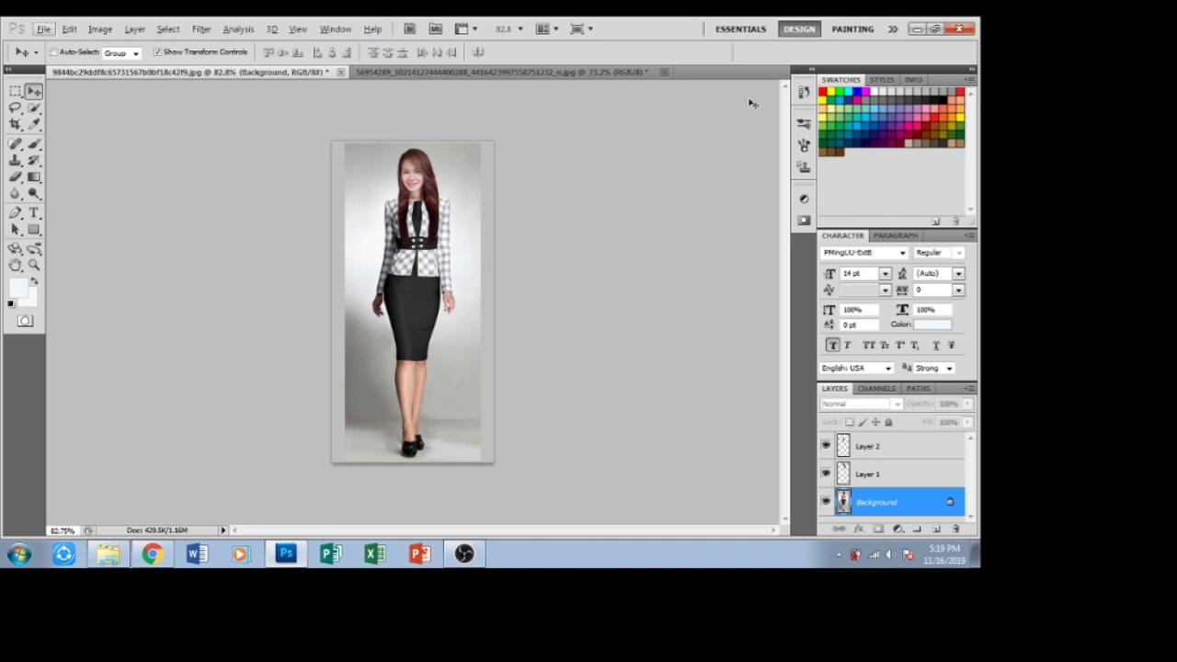
scroll(596, 182, down, 1)
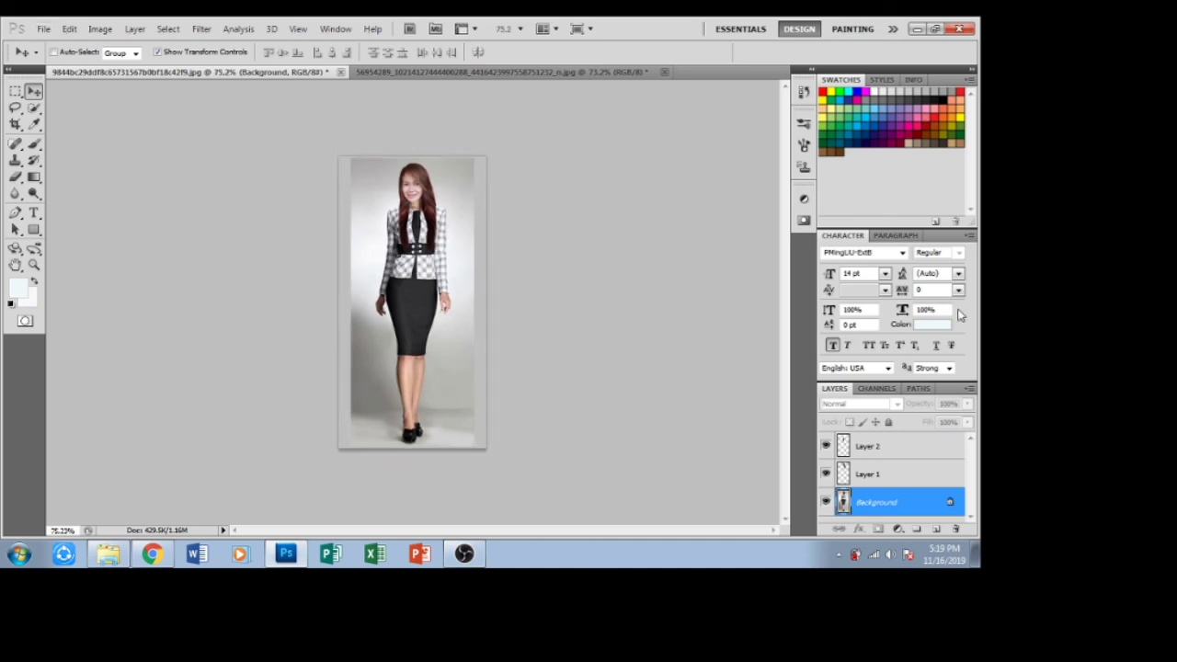
- Try to trim the outer edge of the added hair lock on Layer 2 with the size 2 Eraser
click(870, 446)
scroll(575, 343, up, 6)
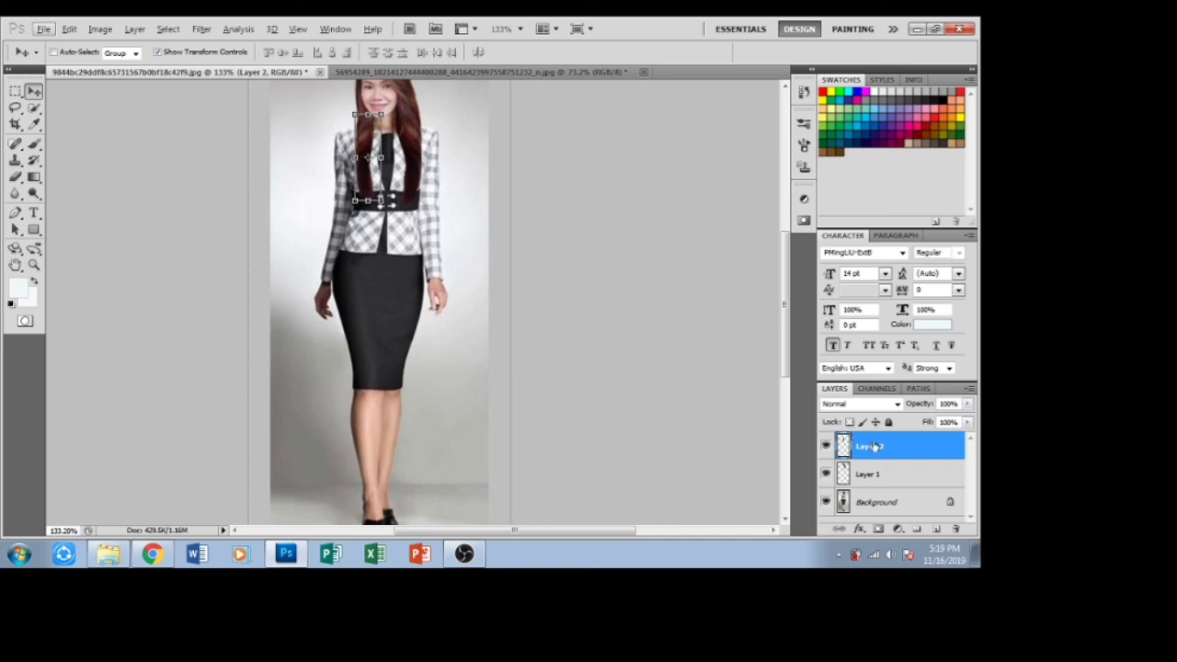
click(15, 177)
scroll(343, 168, up, 1)
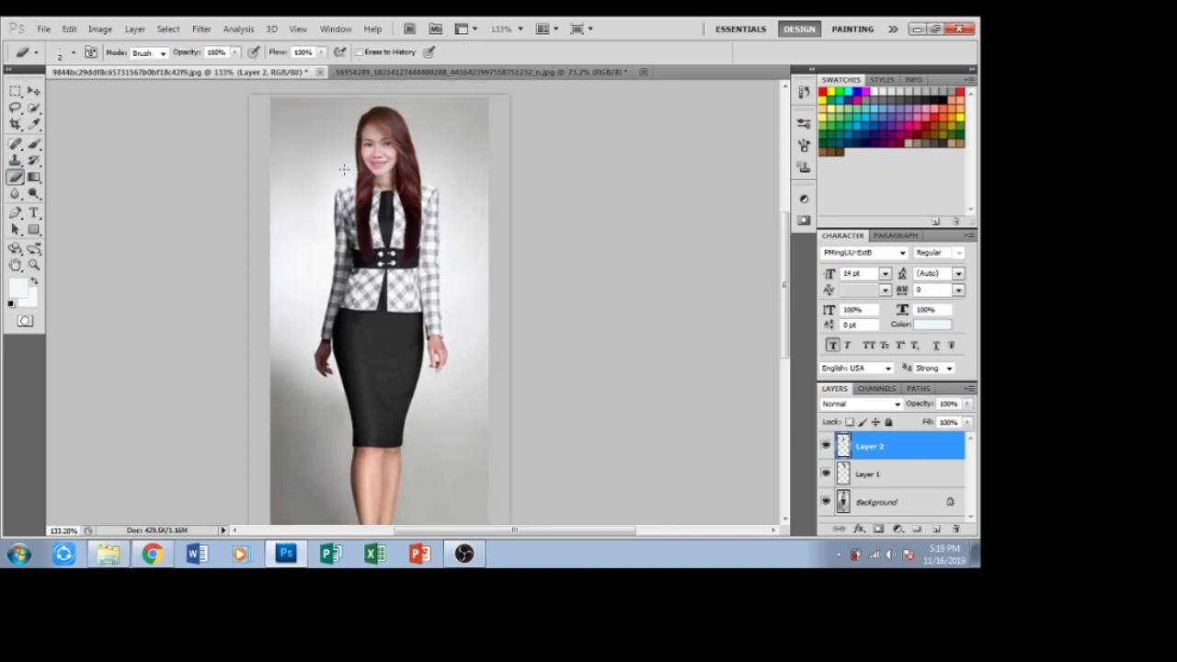
scroll(353, 170, up, 4)
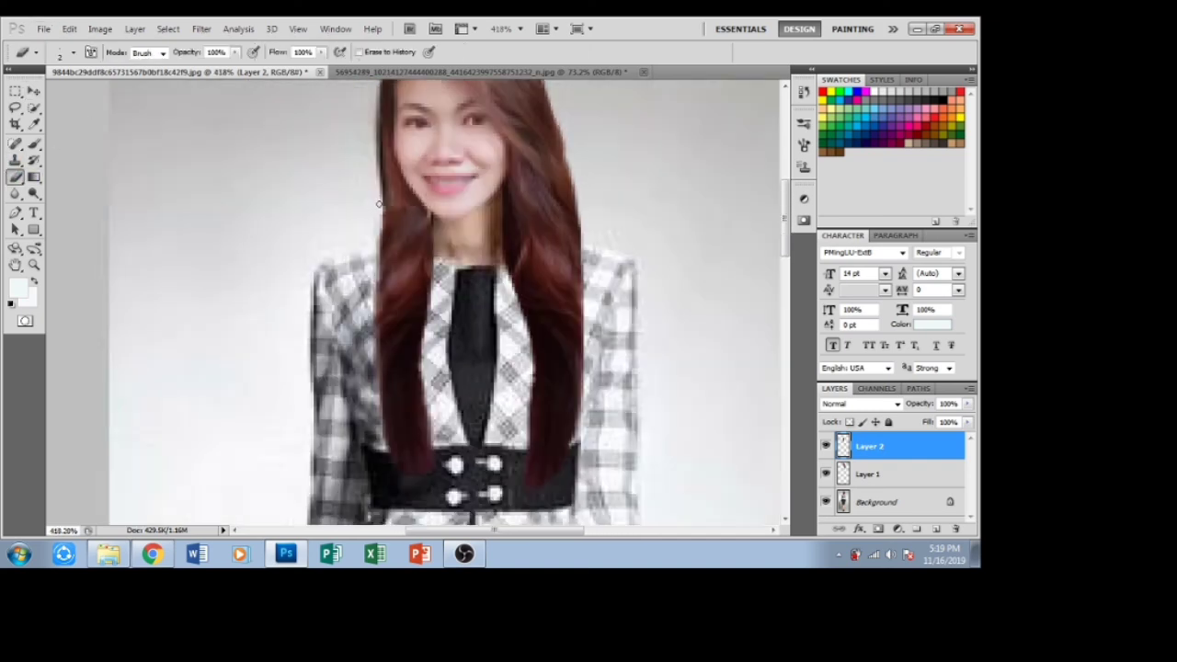
drag(377, 235, 382, 292)
key(ctrl+z)
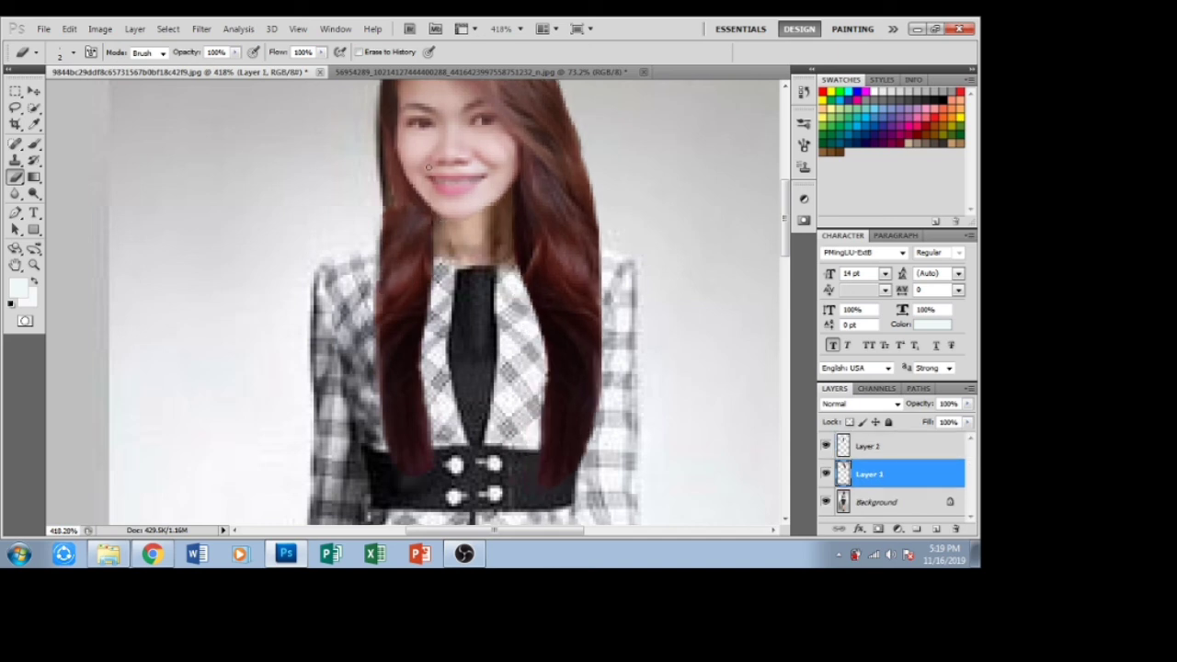
- Examine the fit of the head and the hair edges up close and in the full figure
key(v)
scroll(428, 229, down, 5)
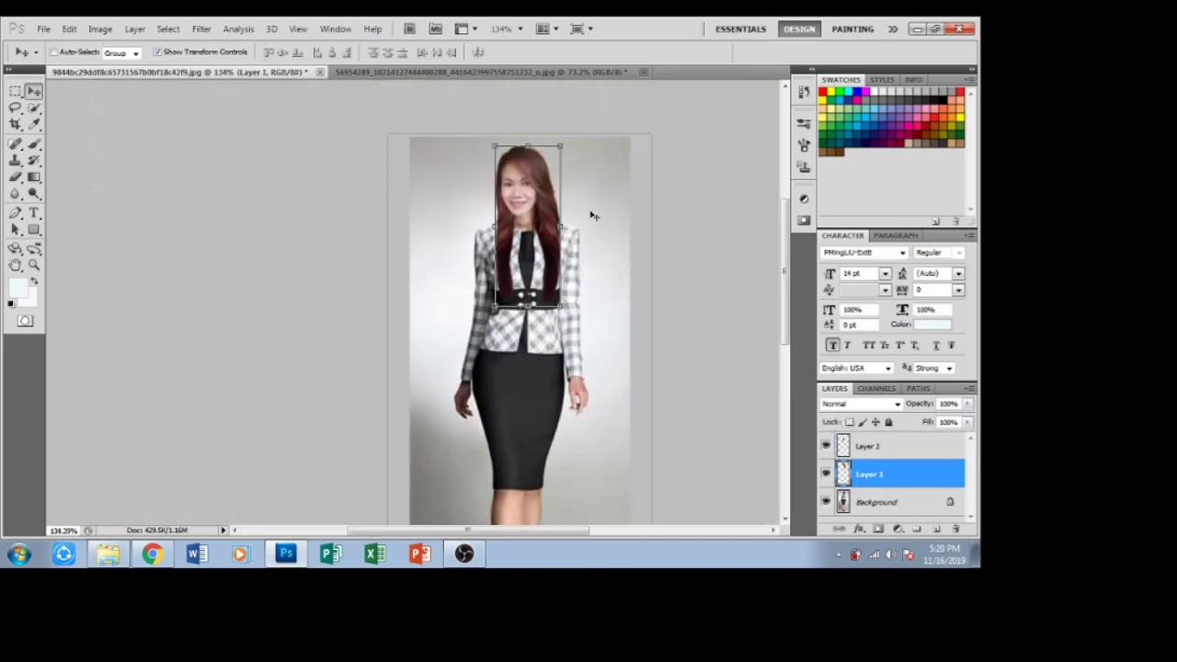
click(869, 501)
scroll(693, 328, down, 1)
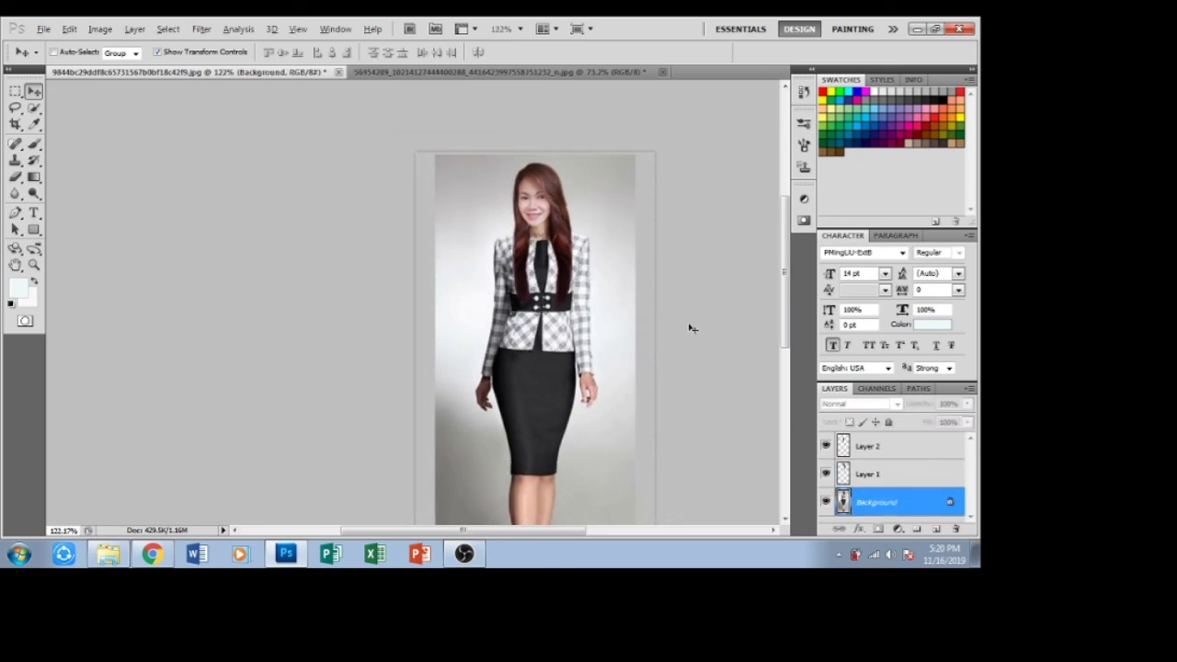
scroll(669, 338, up, 4)
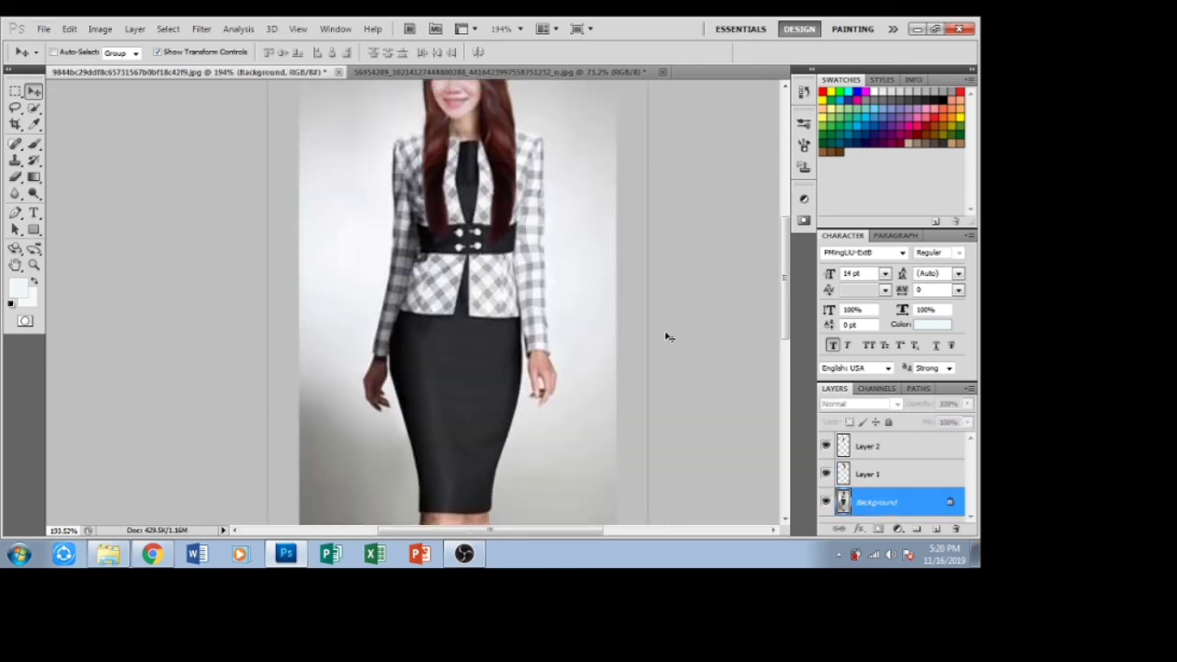
scroll(451, 163, up, 5)
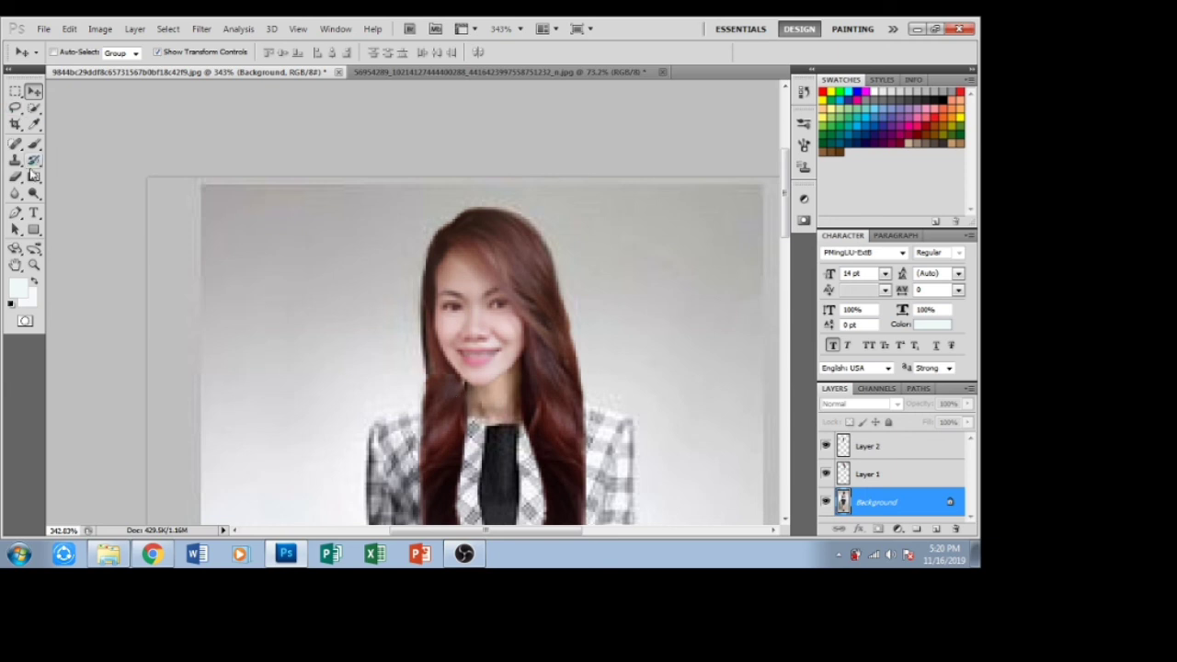
click(896, 451)
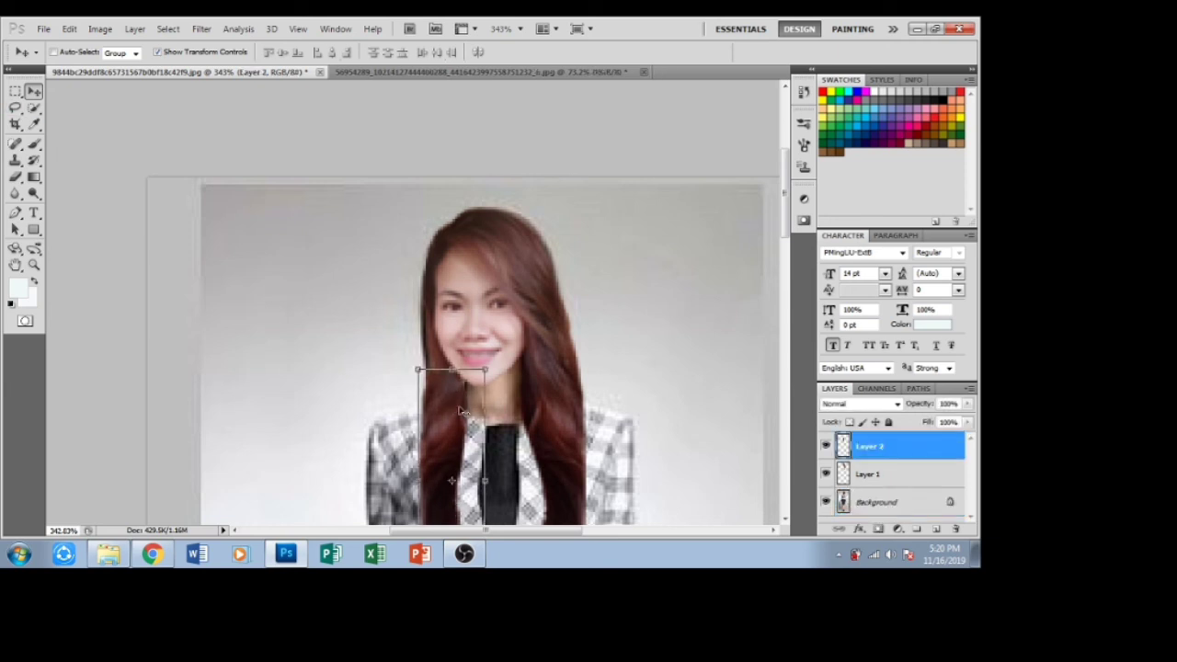
click(871, 503)
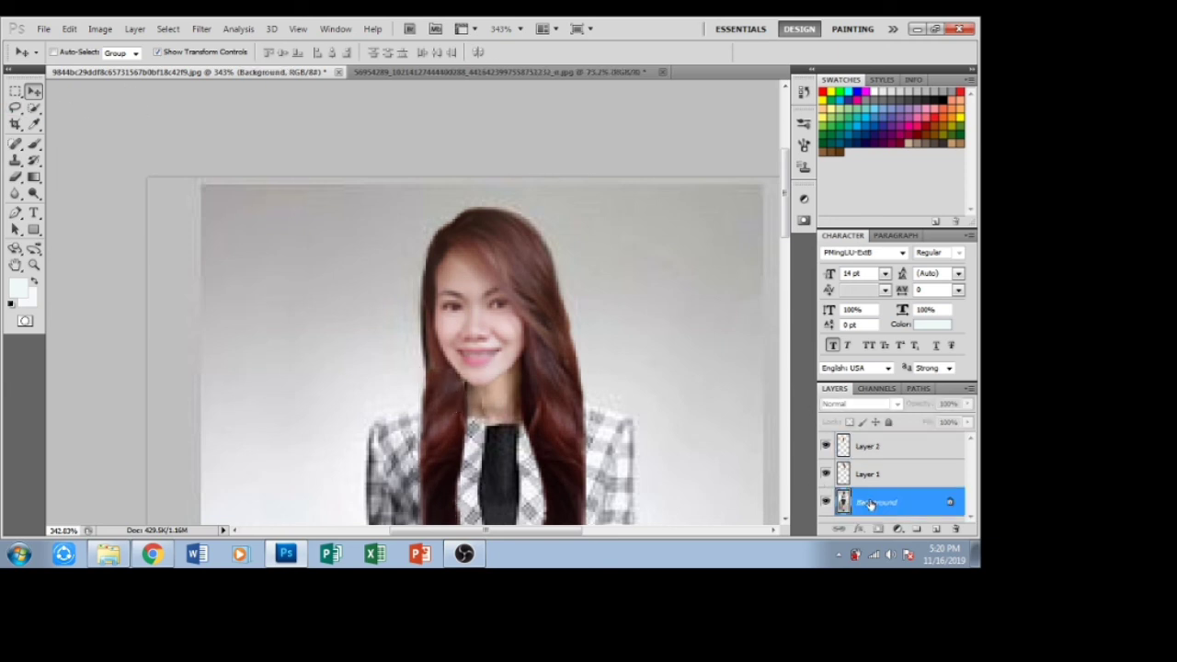
scroll(589, 305, down, 3)
scroll(570, 301, down, 1)
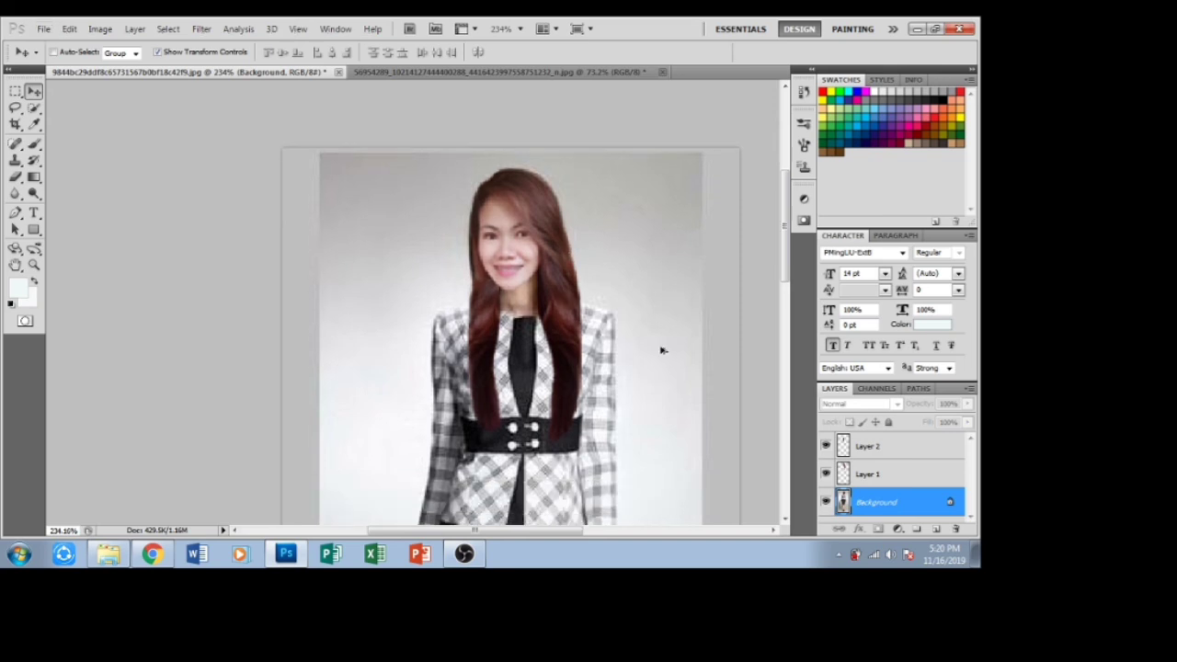
scroll(636, 325, down, 3)
key(alt)
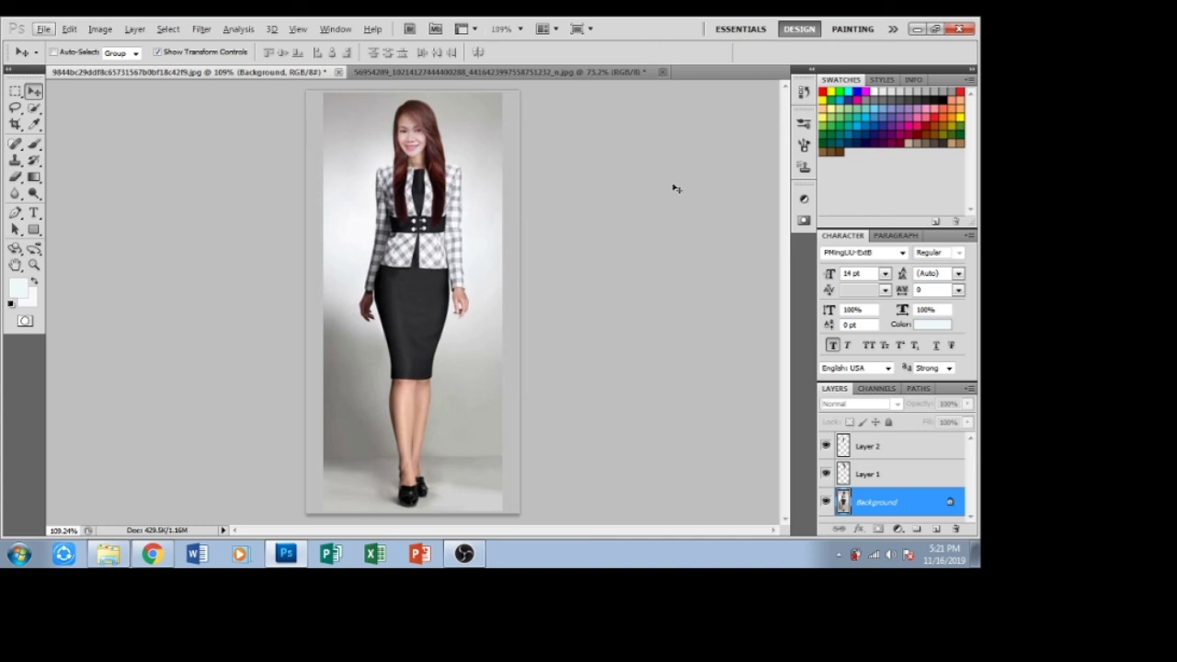
key(ctrl+z)
key(ctrl+z)
key(ctrl+z)
key(ctrl+z)
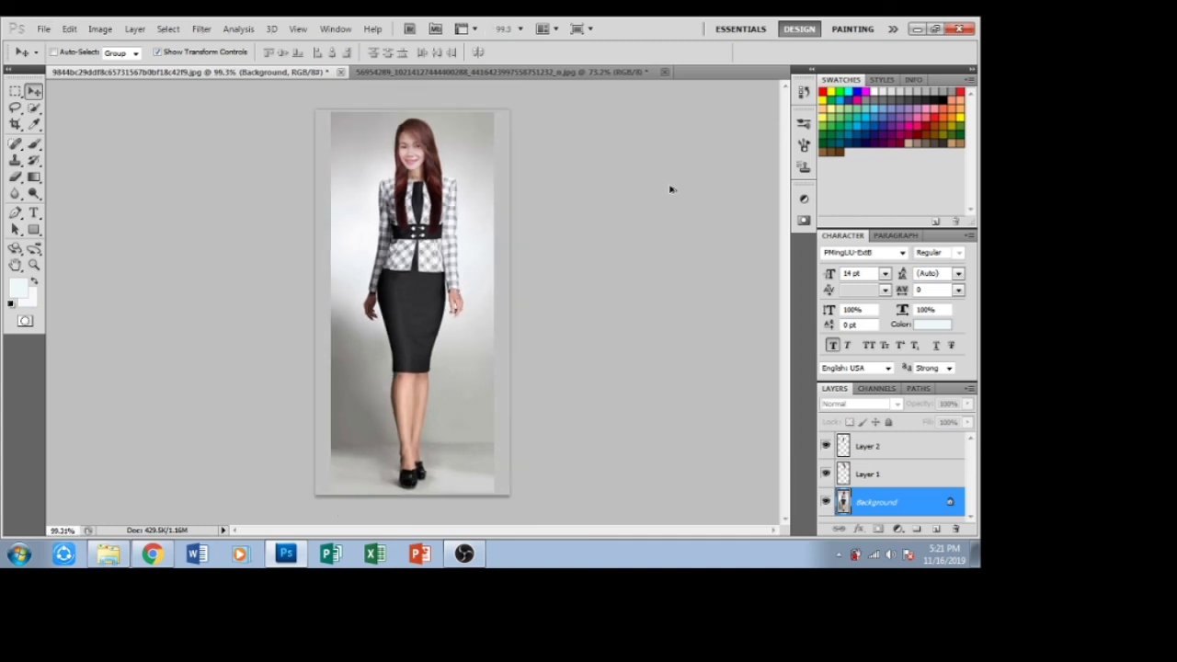
key(ctrl+z)
key(ctrl+z)
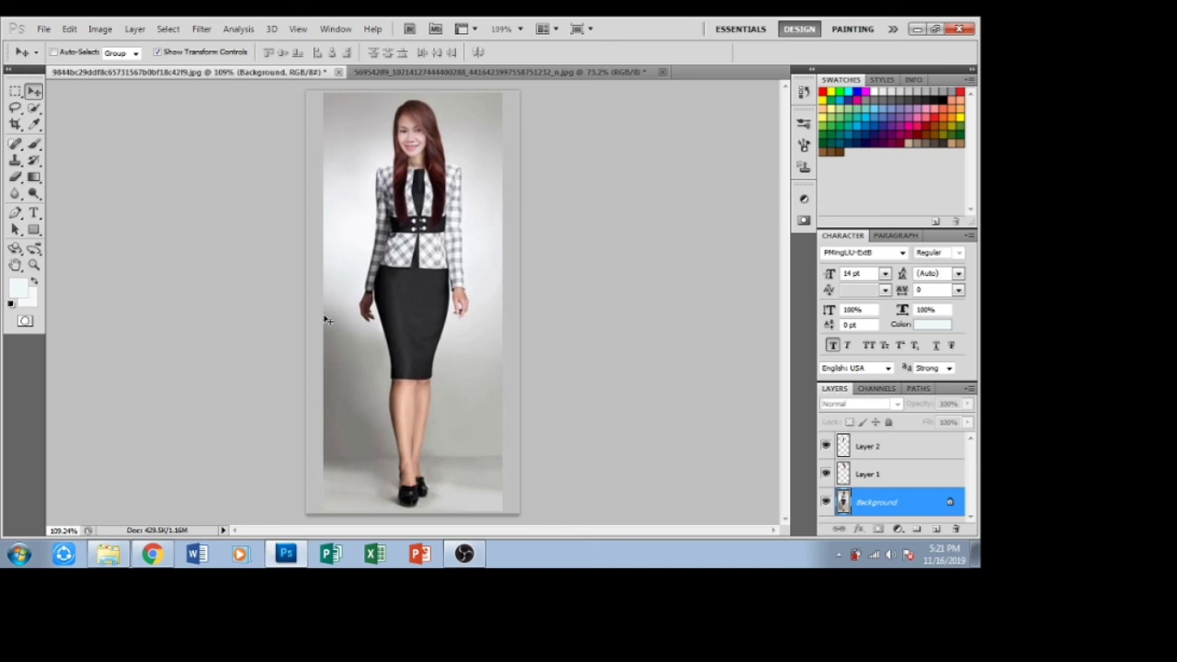